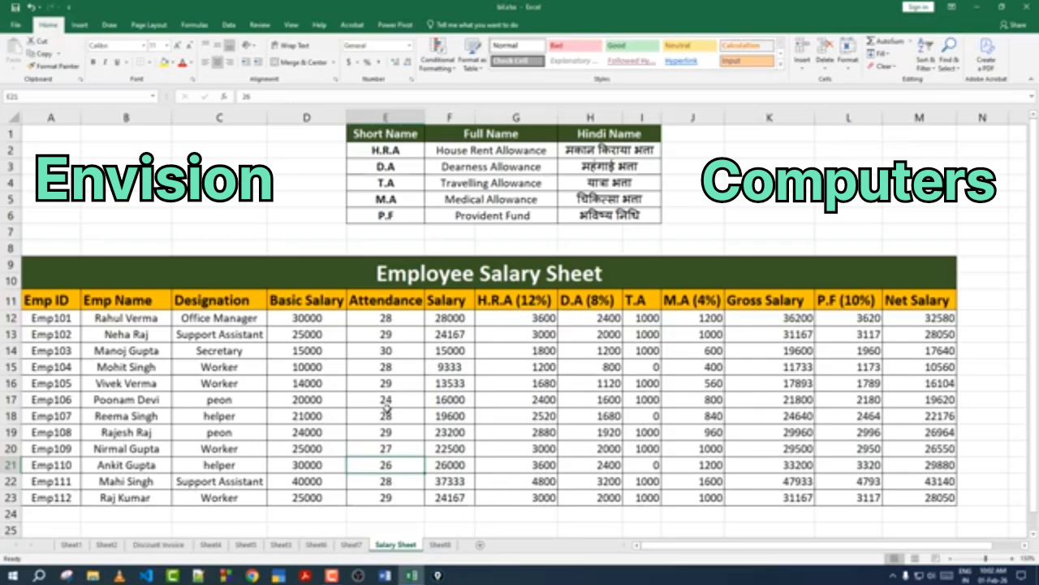
Step: Examine the completed Employee Salary Sheet and switch to the blank practice copy on Sheet8
drag(94, 276, 479, 485)
click(479, 485)
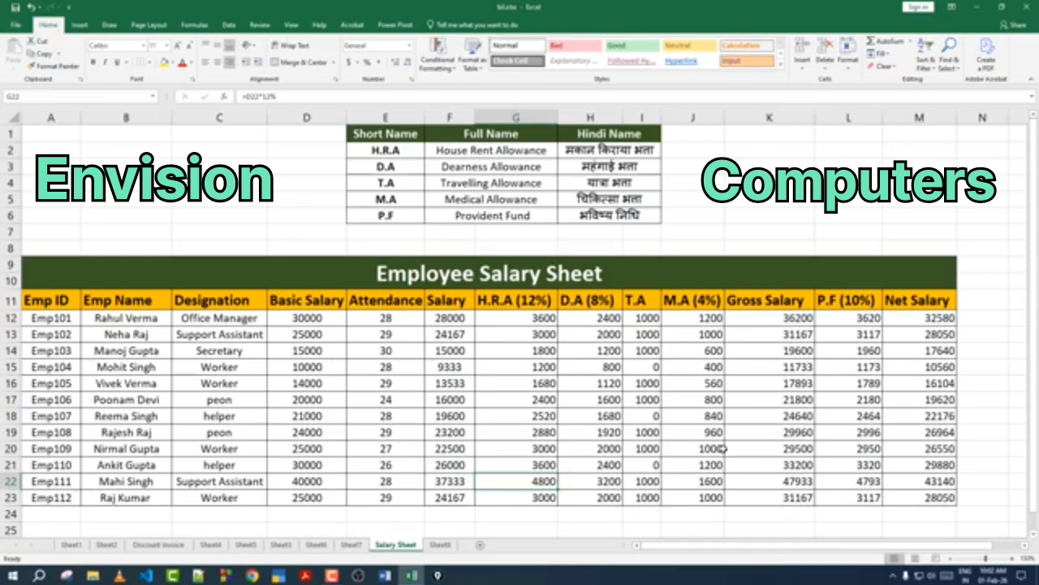
click(440, 545)
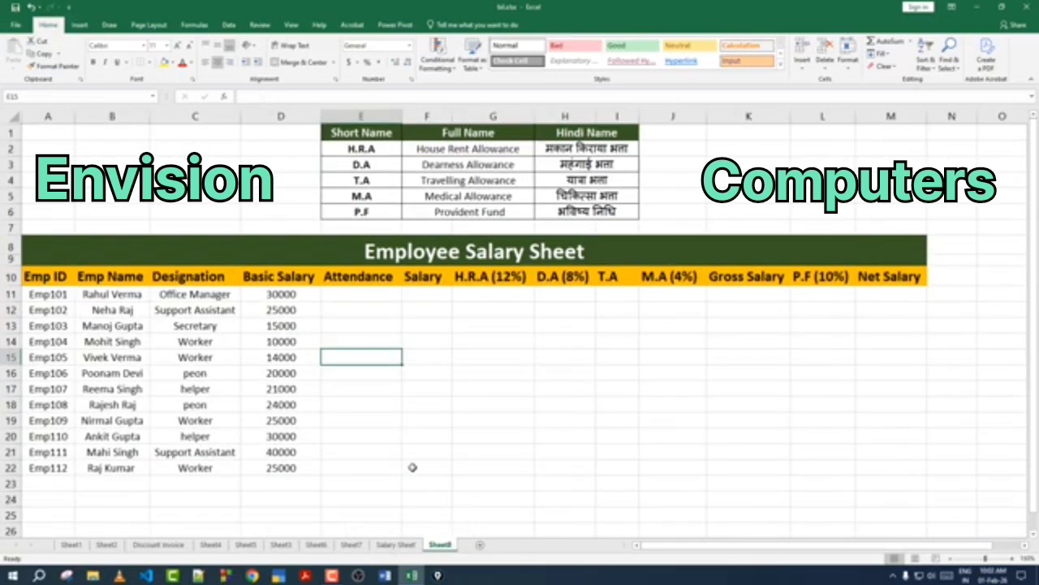
Step: Examine the Sheet8 table layout, its column headings and the Emp ID entries
click(378, 423)
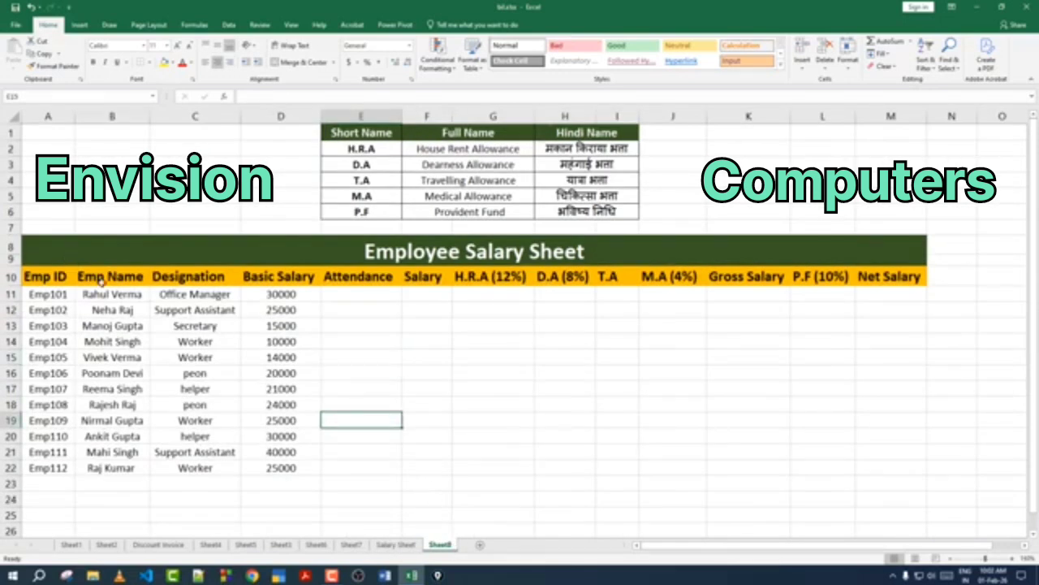
drag(44, 243, 484, 472)
click(482, 436)
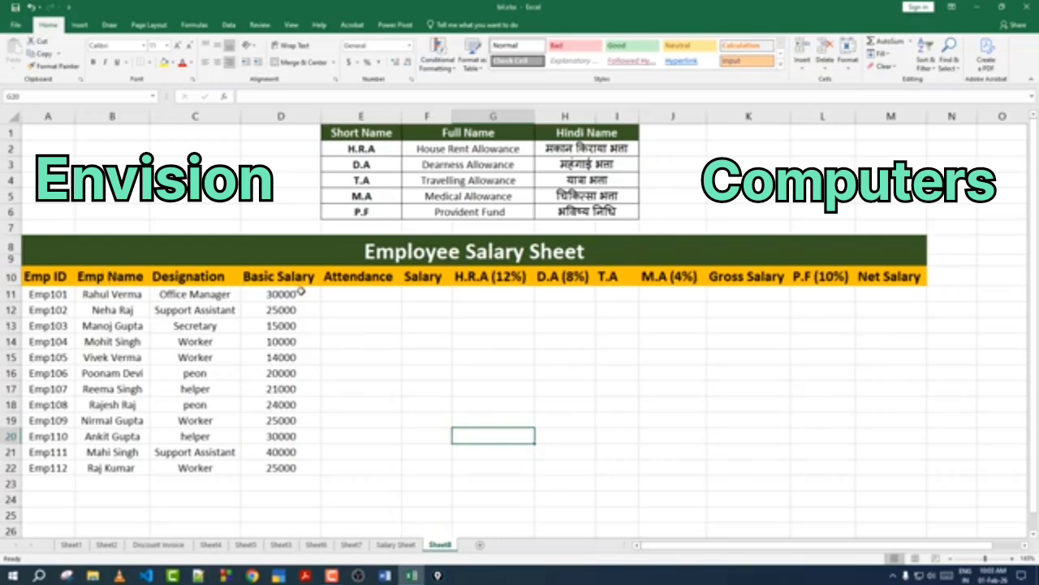
click(287, 341)
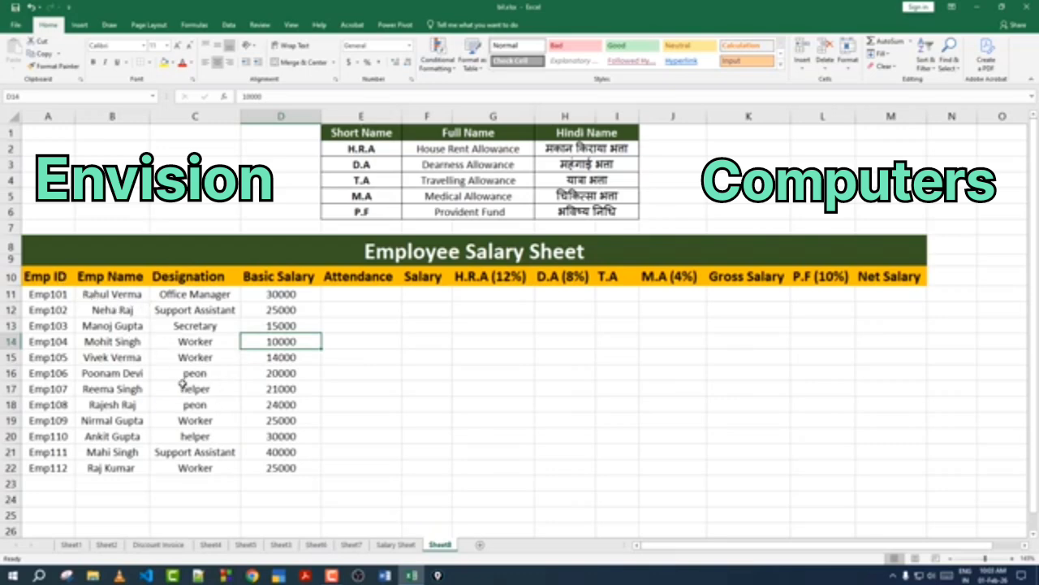
drag(38, 272, 918, 277)
click(61, 279)
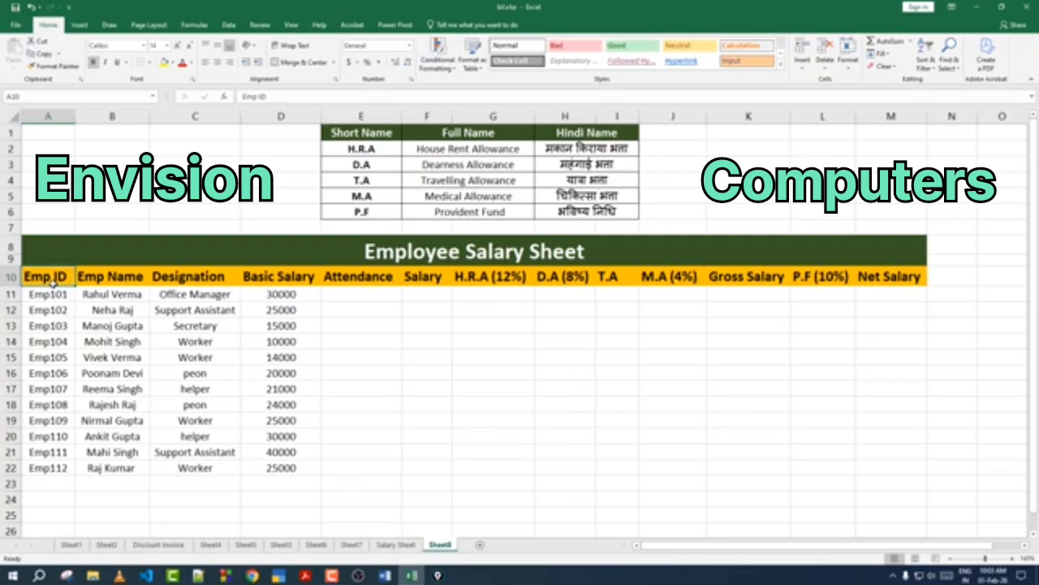
click(112, 297)
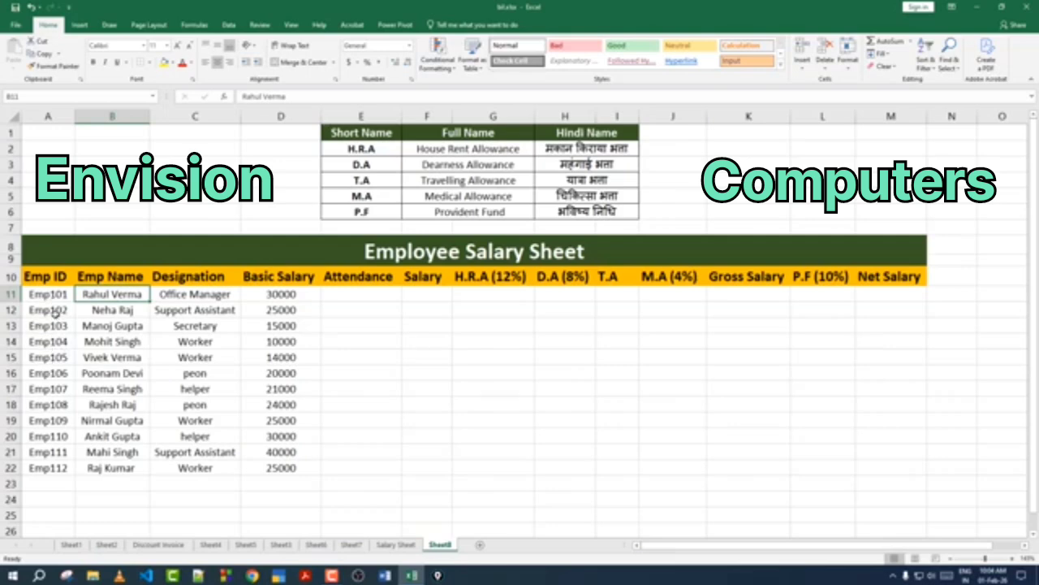
drag(51, 292, 51, 329)
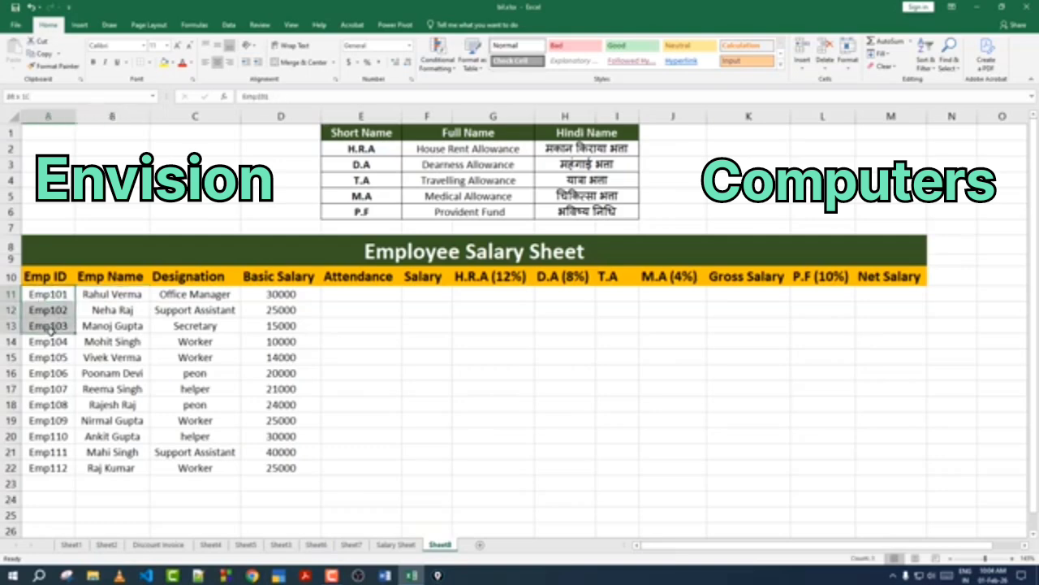
click(48, 356)
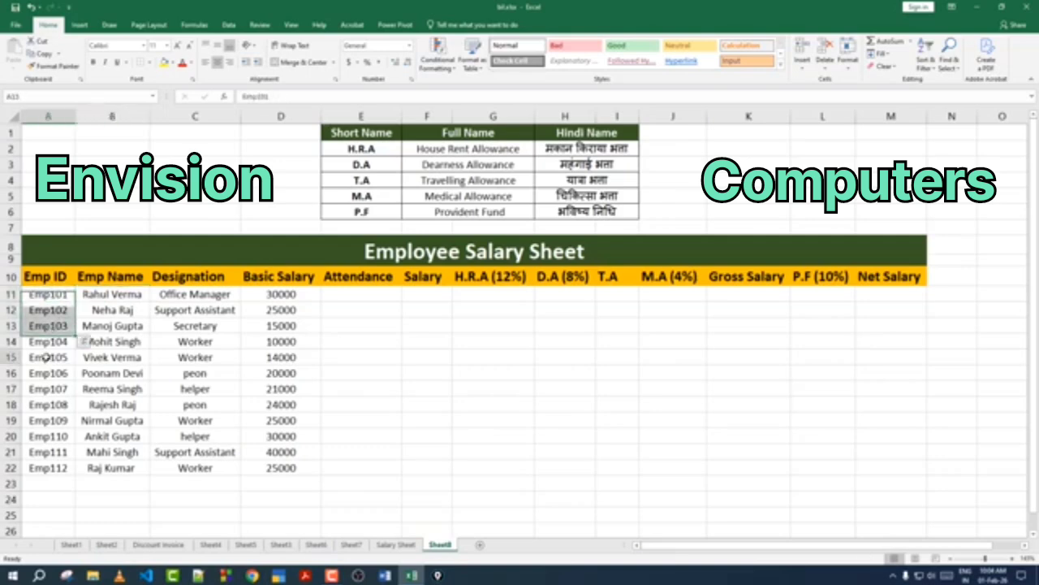
click(89, 278)
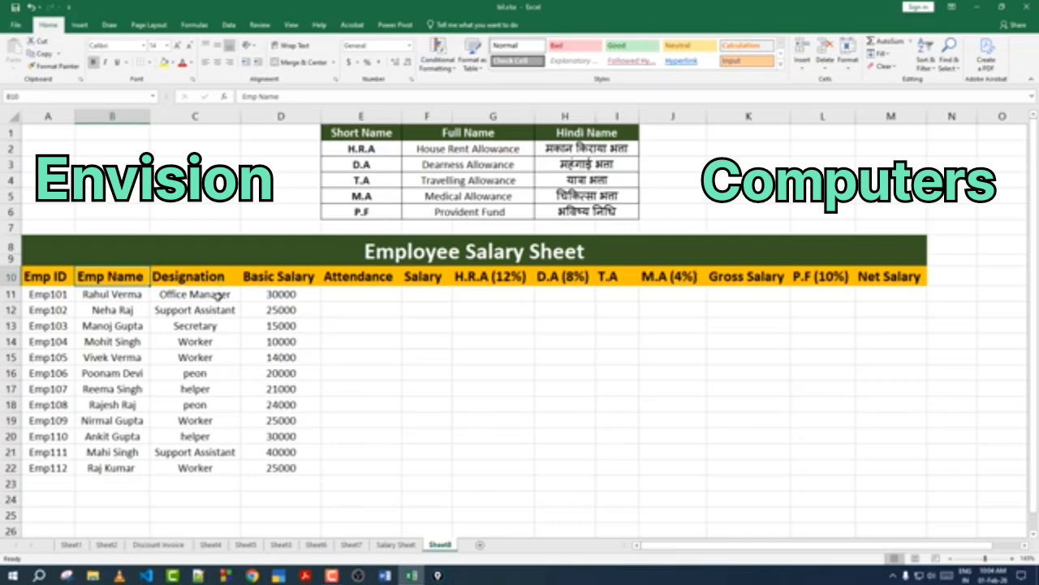
Step: Review the employee names, designations and basic salaries listed in the Sheet8 table
click(112, 295)
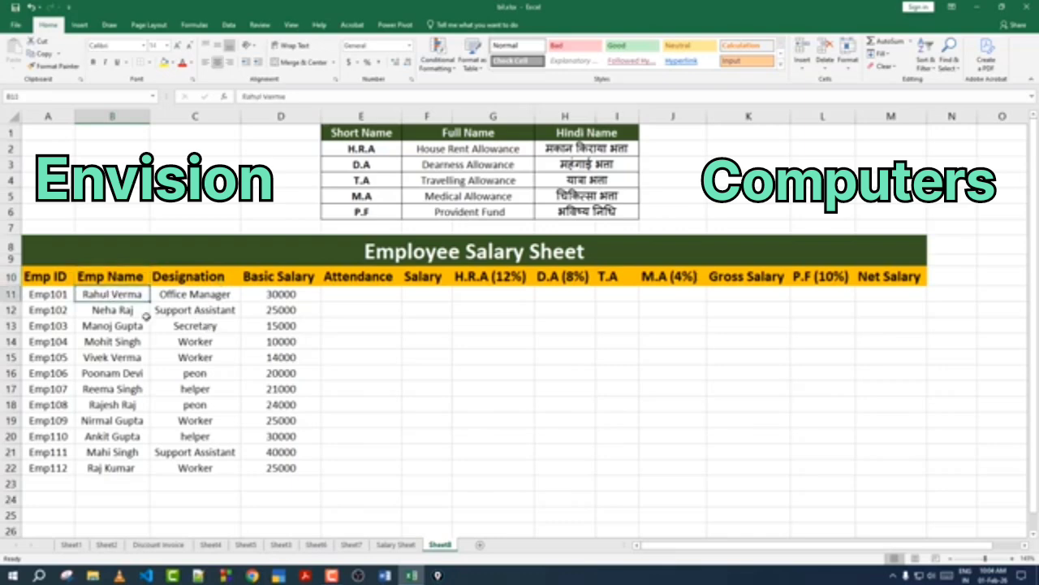
click(176, 296)
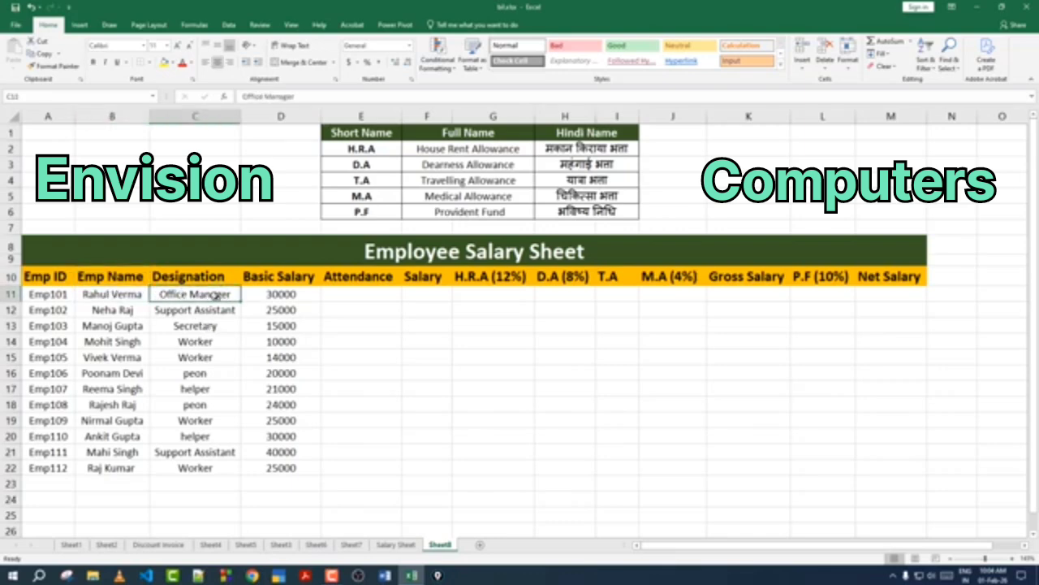
click(108, 312)
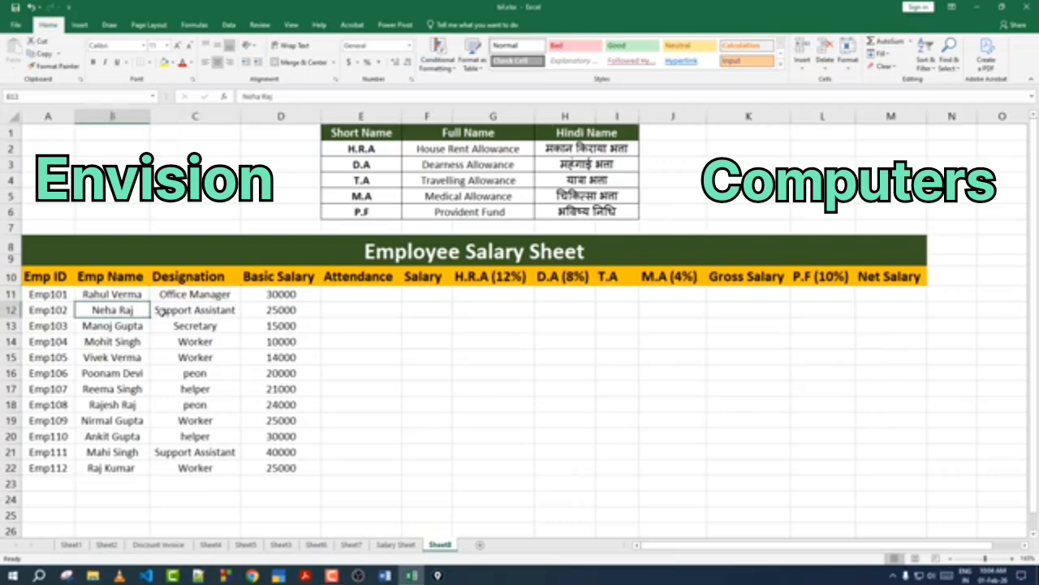
click(117, 327)
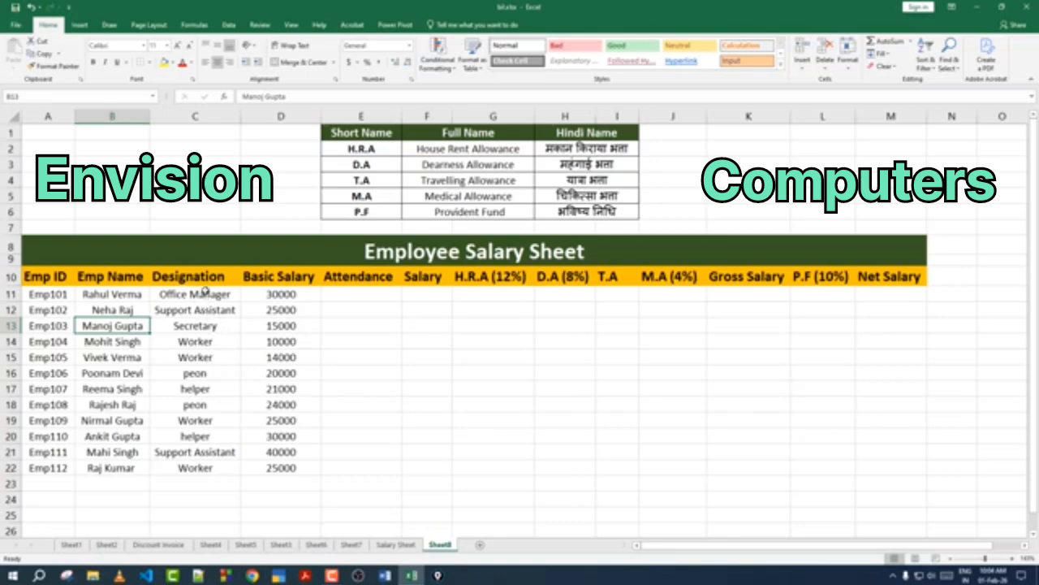
click(204, 294)
drag(203, 295, 203, 465)
click(194, 415)
click(194, 415)
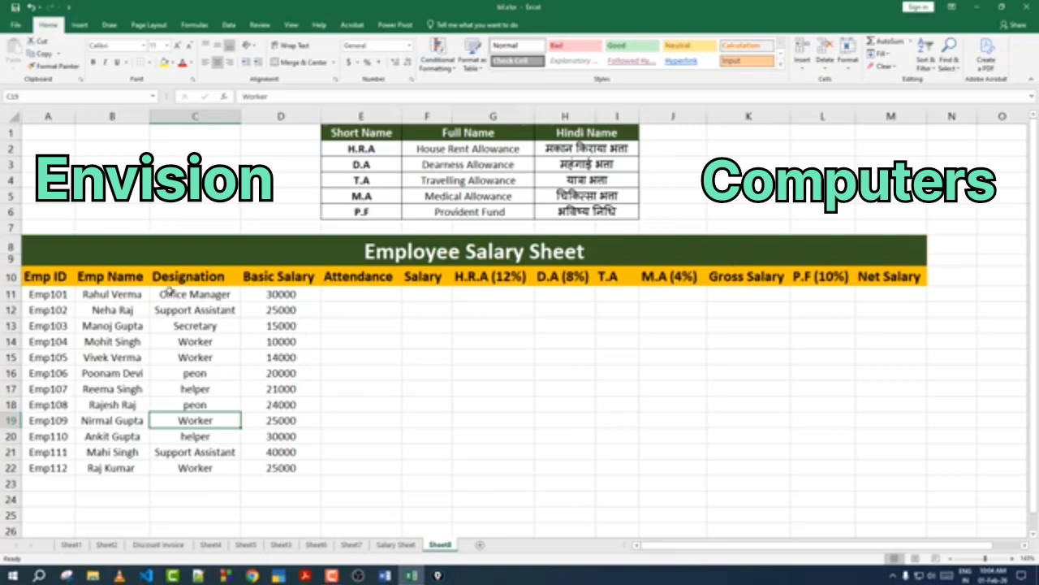
click(276, 296)
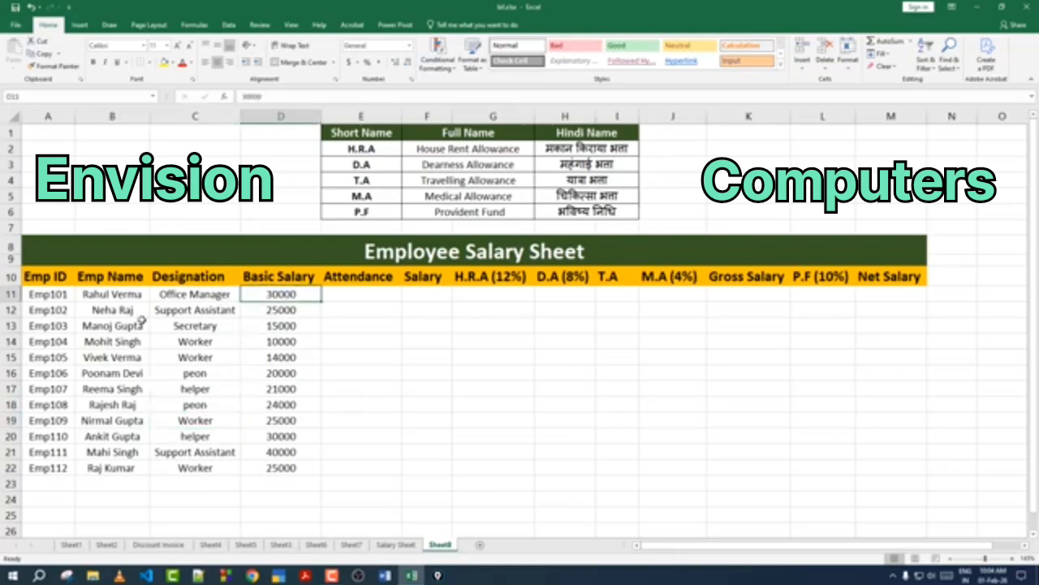
click(143, 326)
click(175, 328)
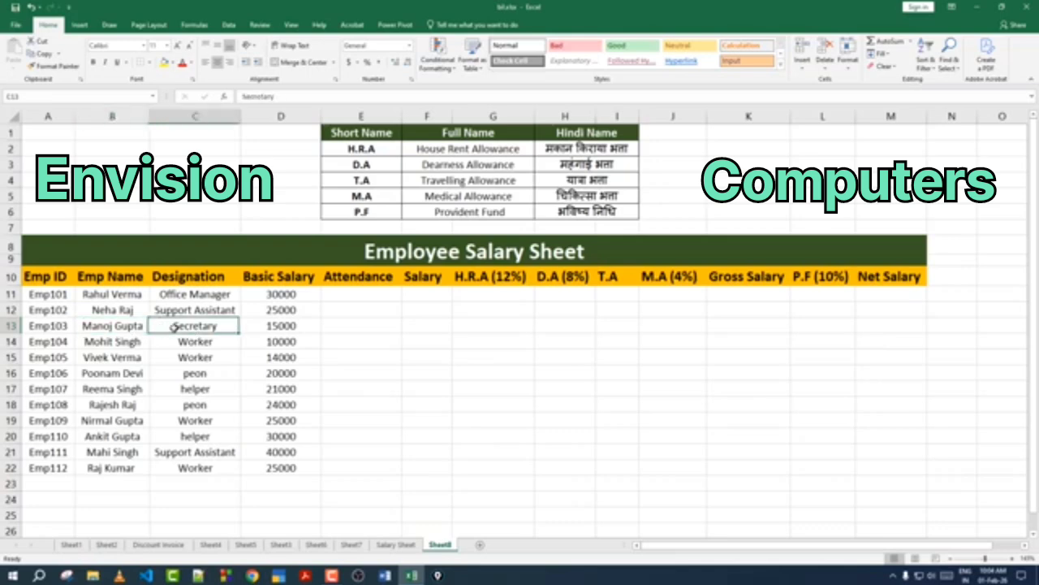
click(288, 324)
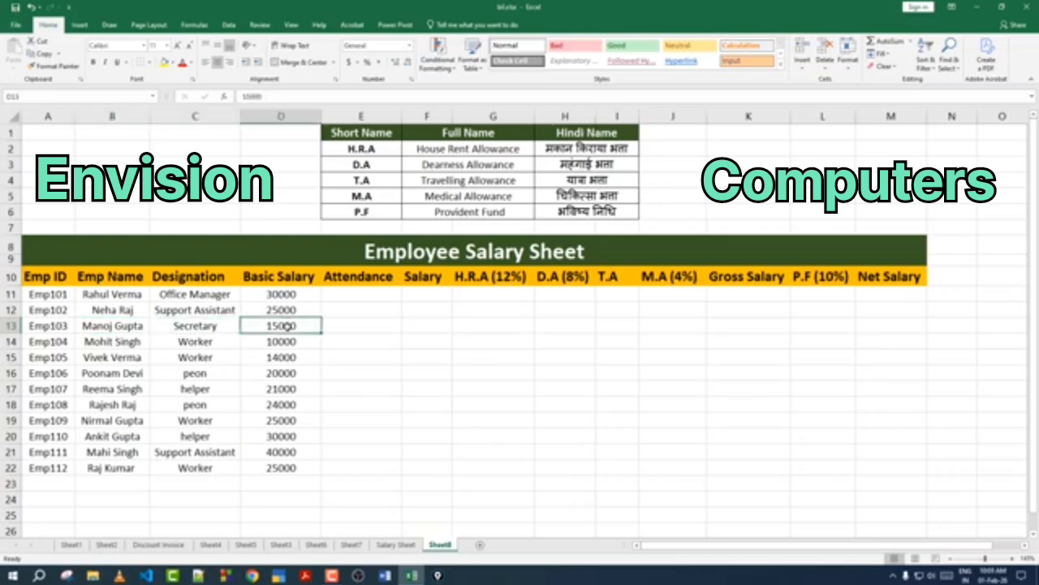
drag(294, 297, 280, 468)
click(354, 277)
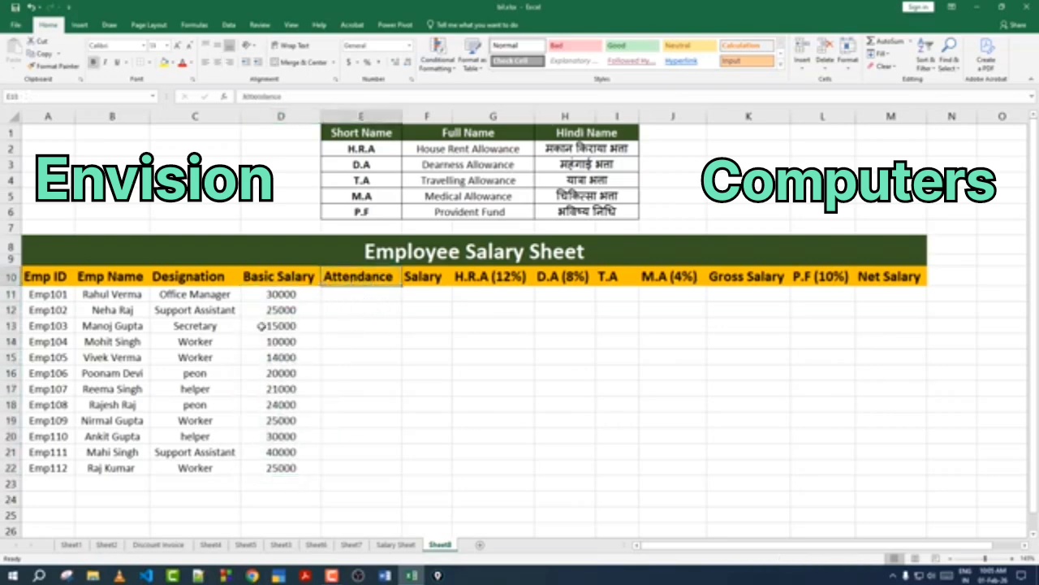
drag(274, 309, 332, 420)
Step: Enter the Attendance days for all employees: 28, 27, 27, 30, 25, 29, 27, 28, 21, 22, 26, 24
click(394, 293)
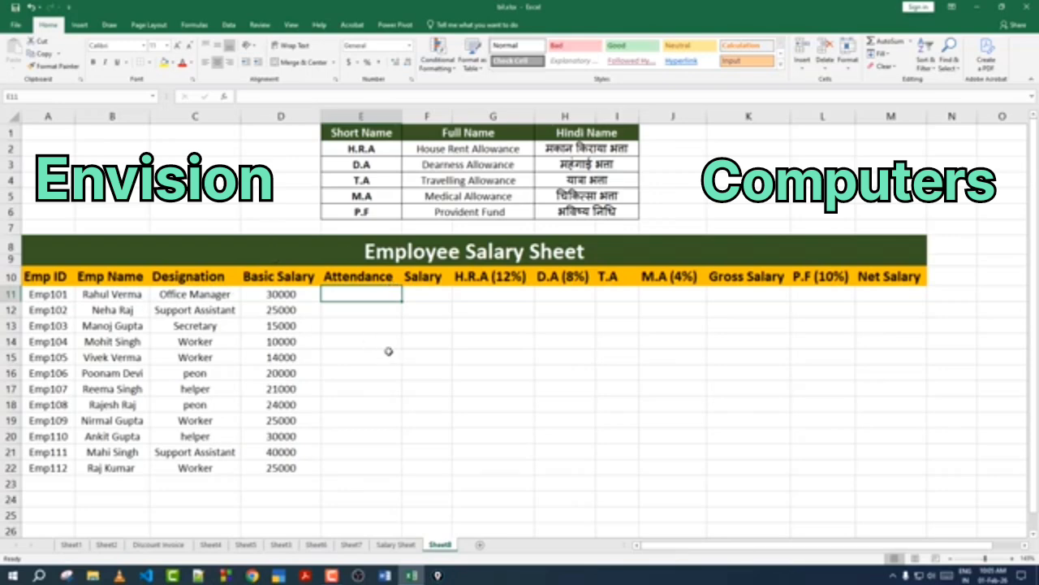
text(28)
key(Return)
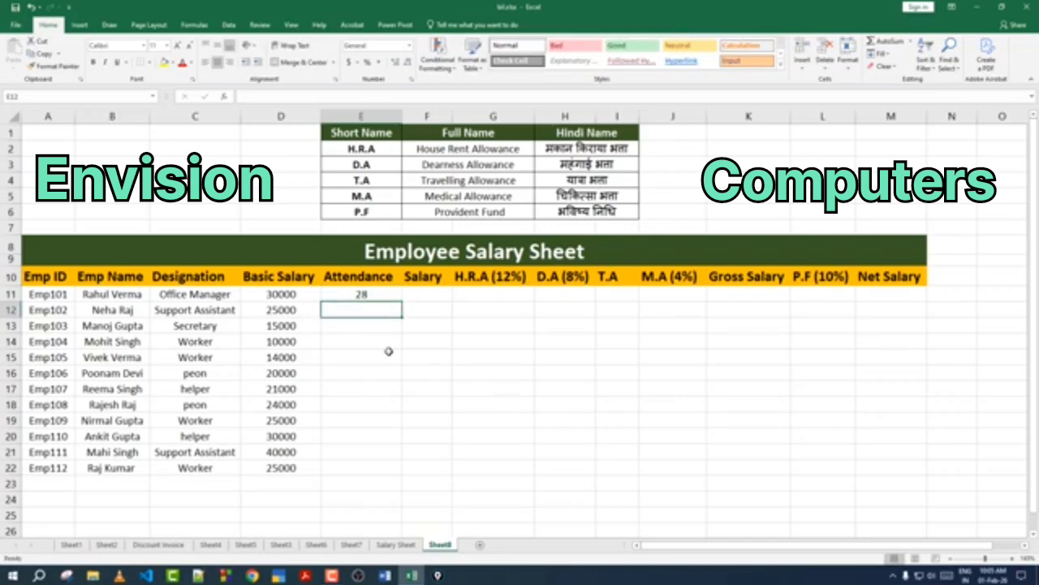
text(27)
key(Return)
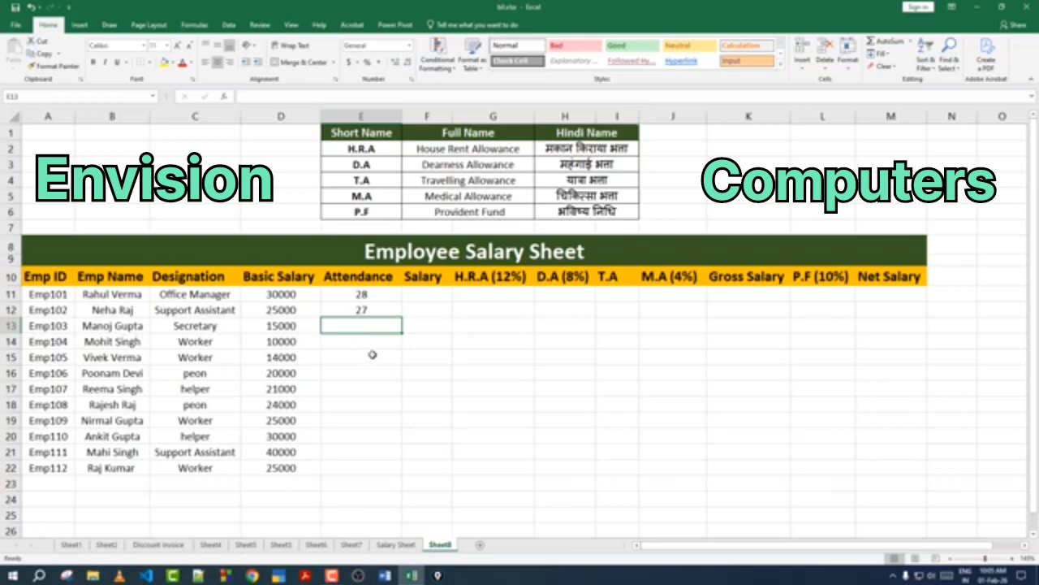
text(27)
key(Return)
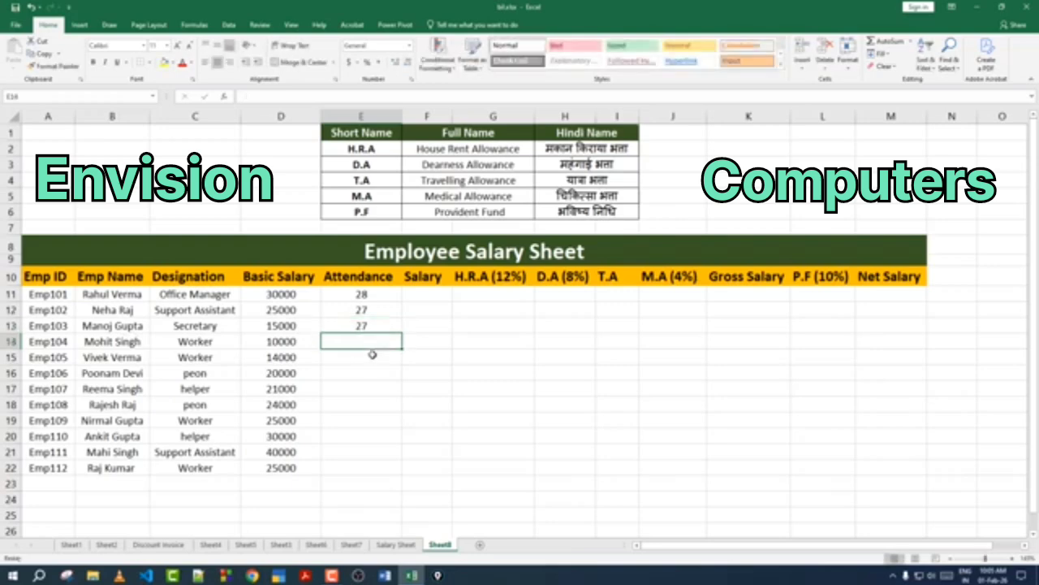
text(30)
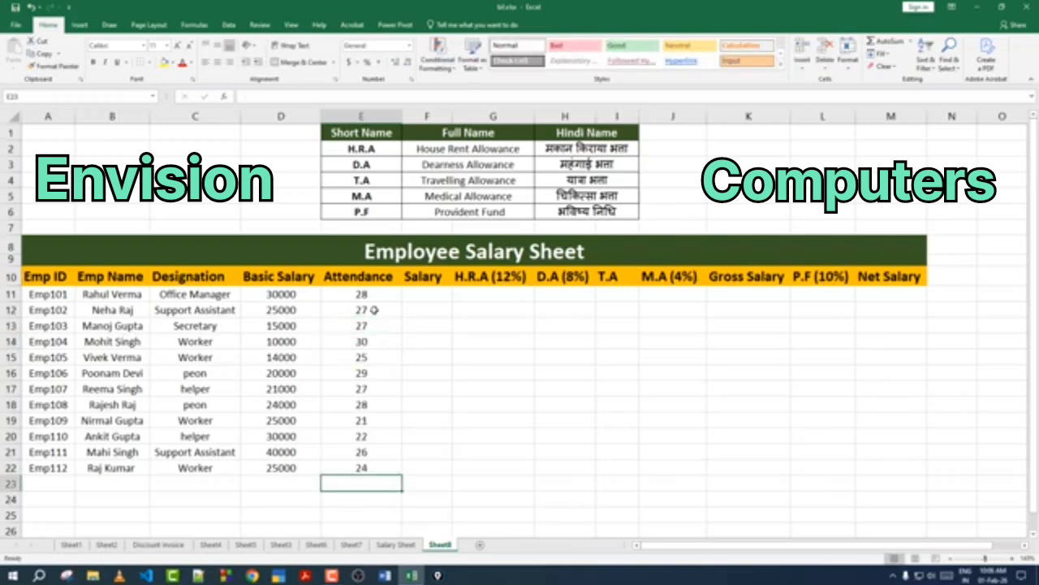
Step: Examine the Attendance column and the empty Salary through Net Salary columns to be calculated
drag(379, 299, 366, 469)
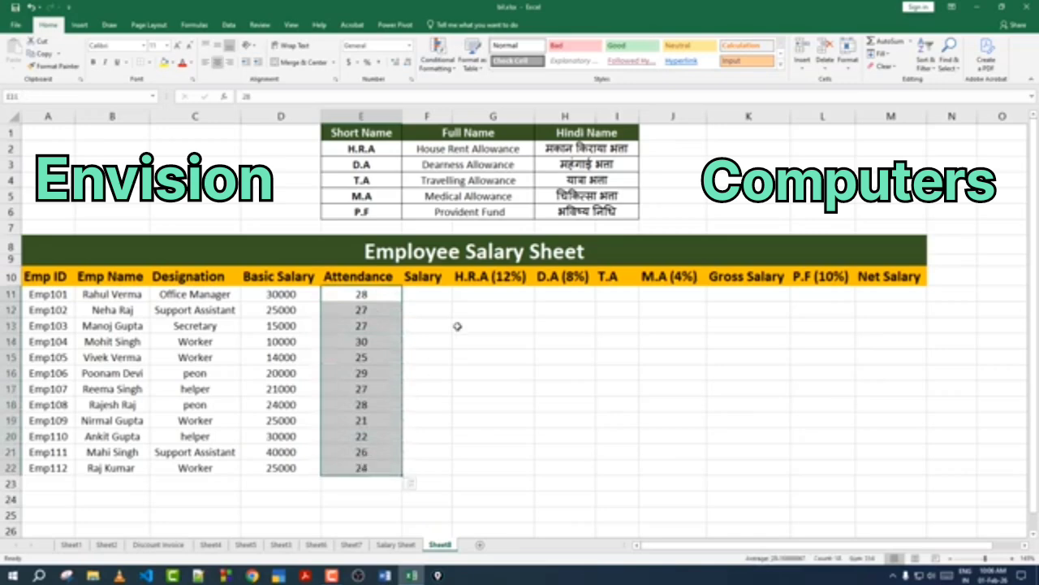
click(439, 296)
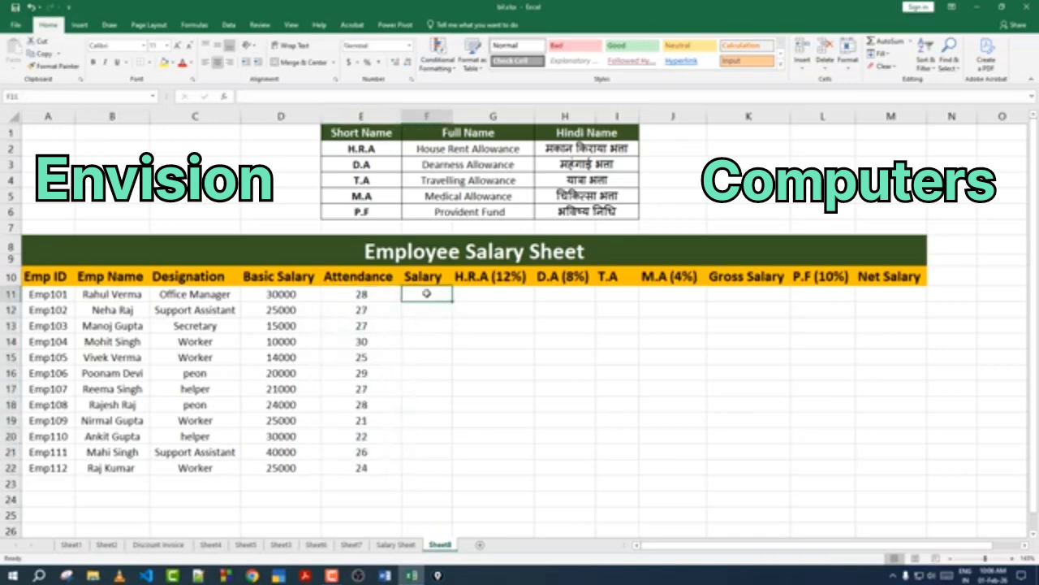
drag(424, 292, 901, 453)
click(592, 403)
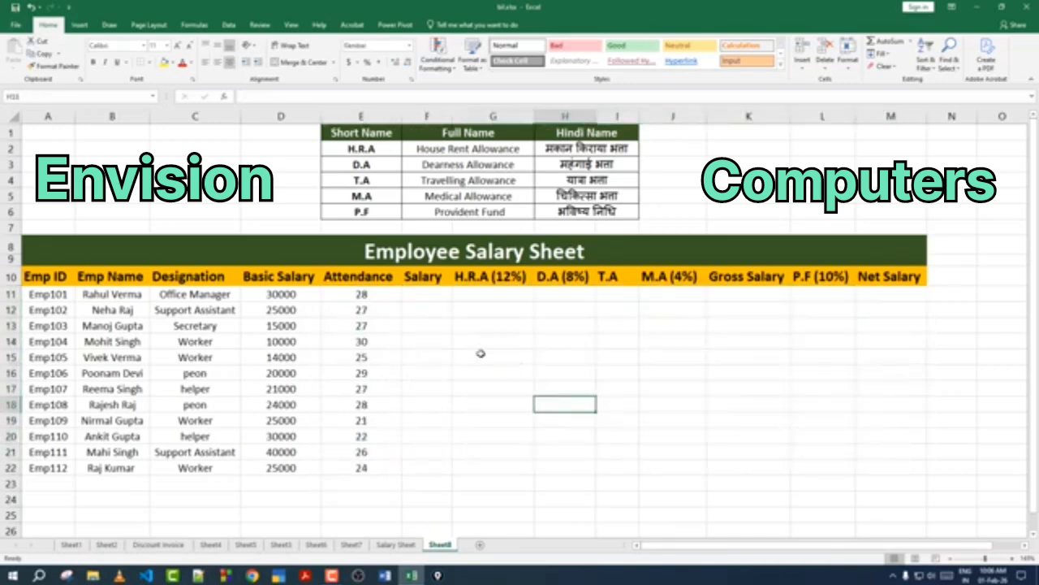
drag(431, 293, 914, 487)
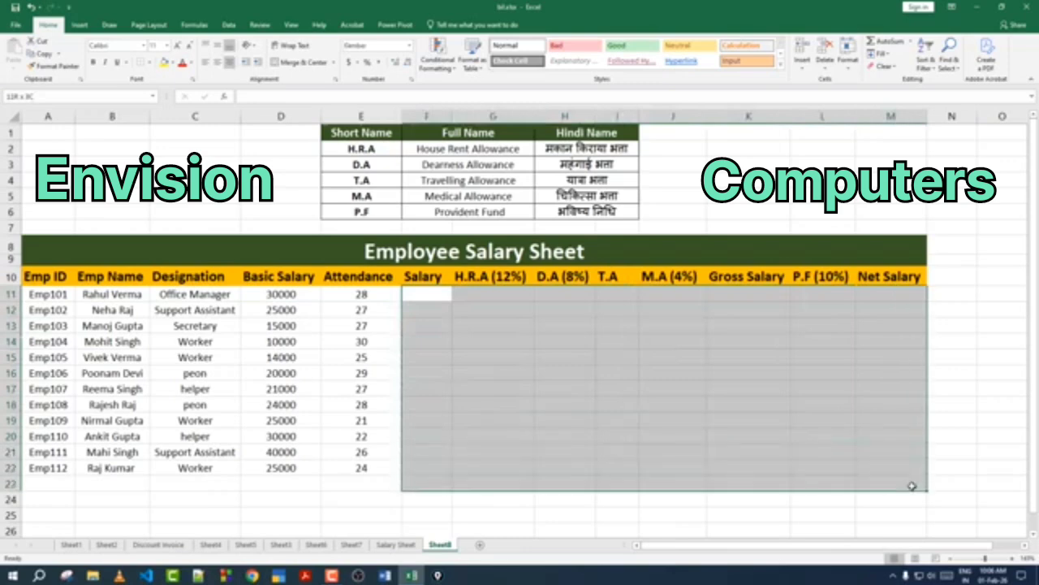
click(533, 378)
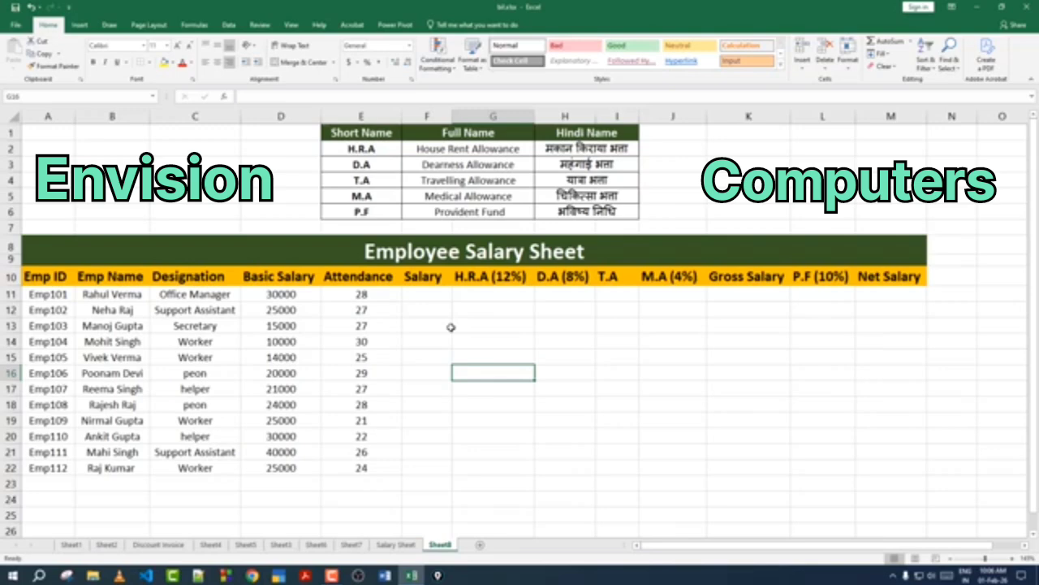
shift+click(428, 298)
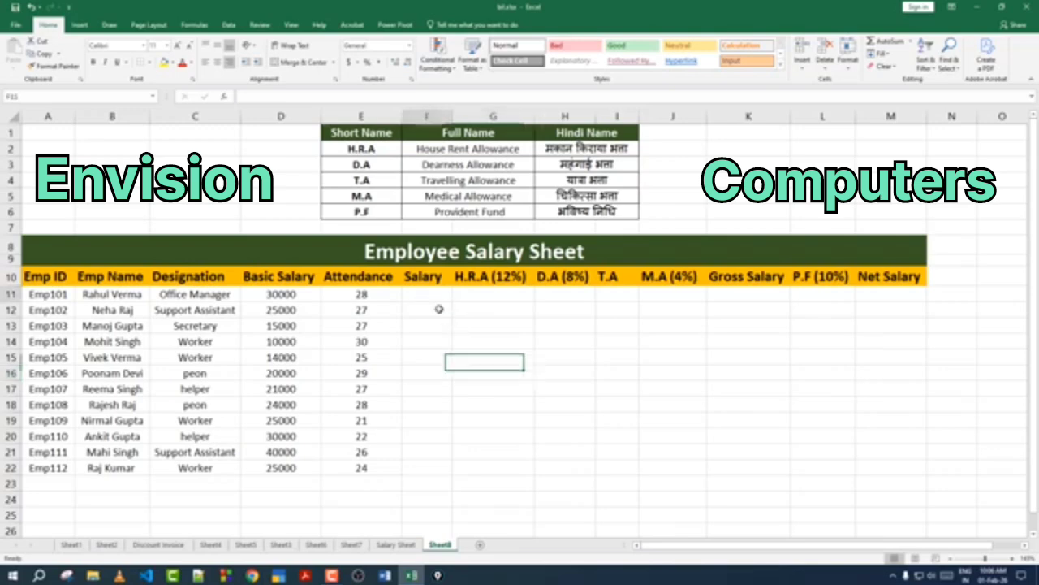
click(633, 374)
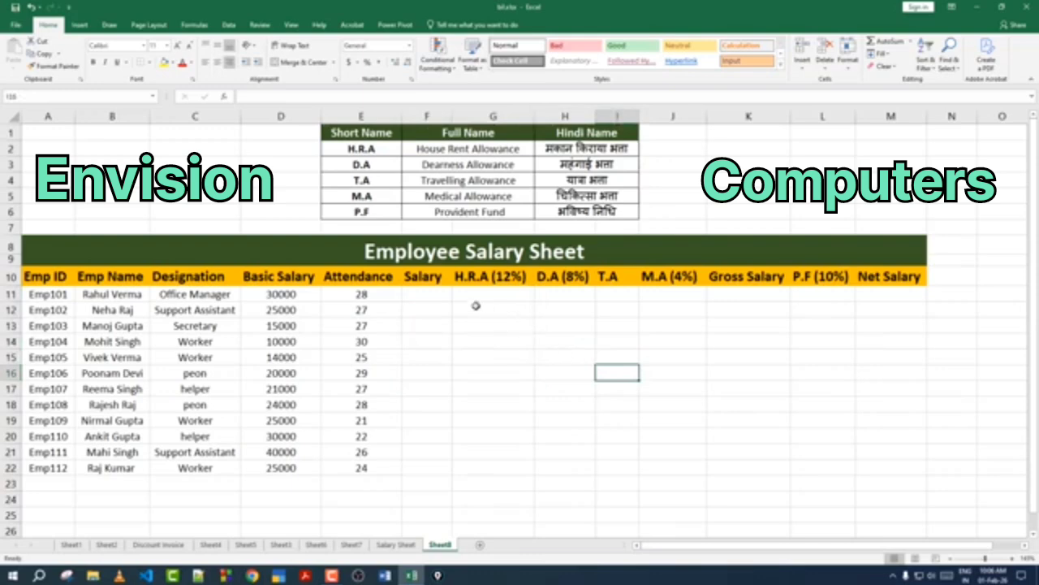
click(430, 294)
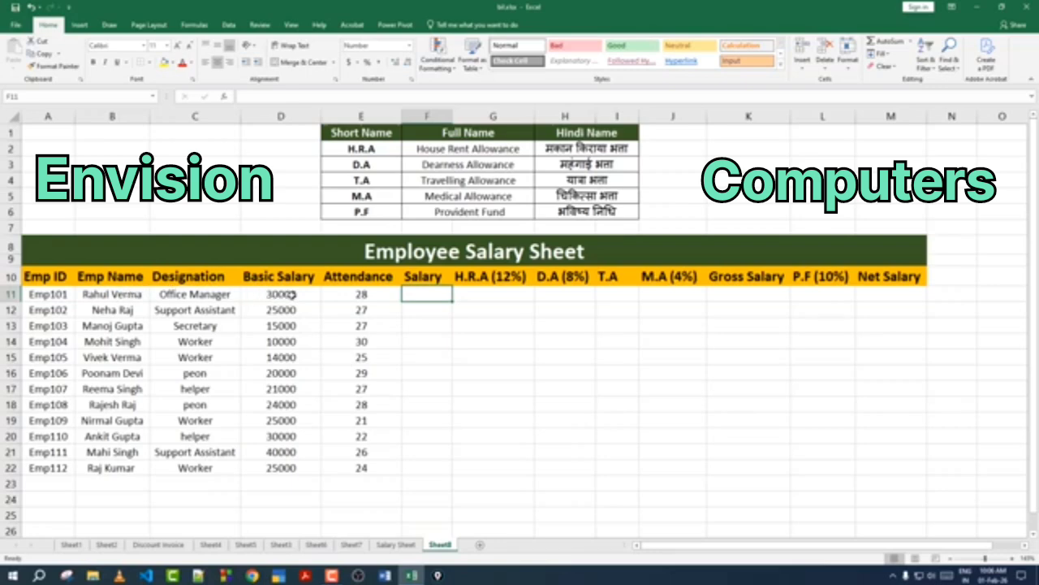
click(327, 297)
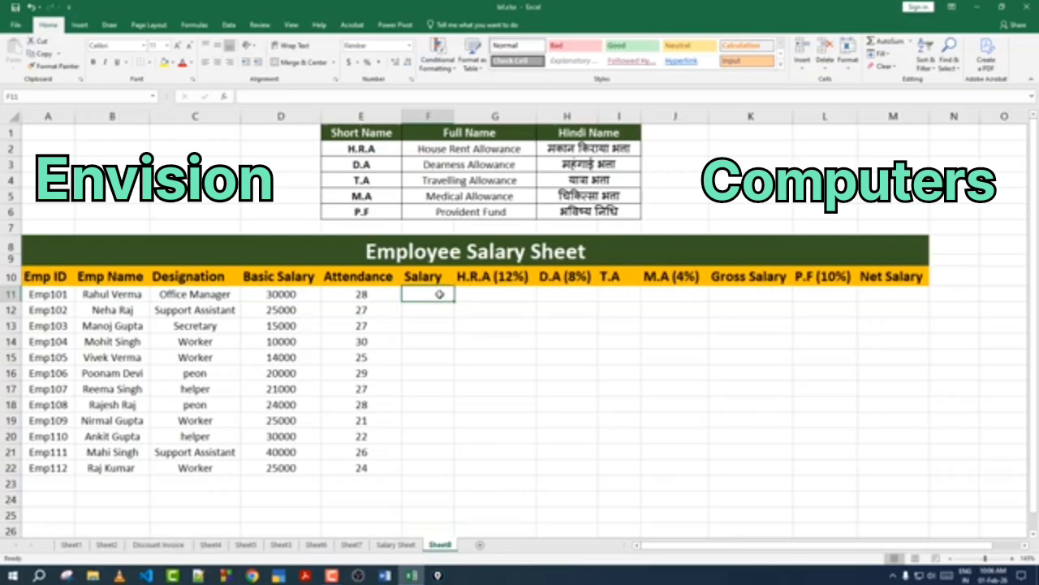
Step: Compute the first employee's Salary as Basic Salary divided by 30 times Attendance, and fill the formula down for all employees
text(=)
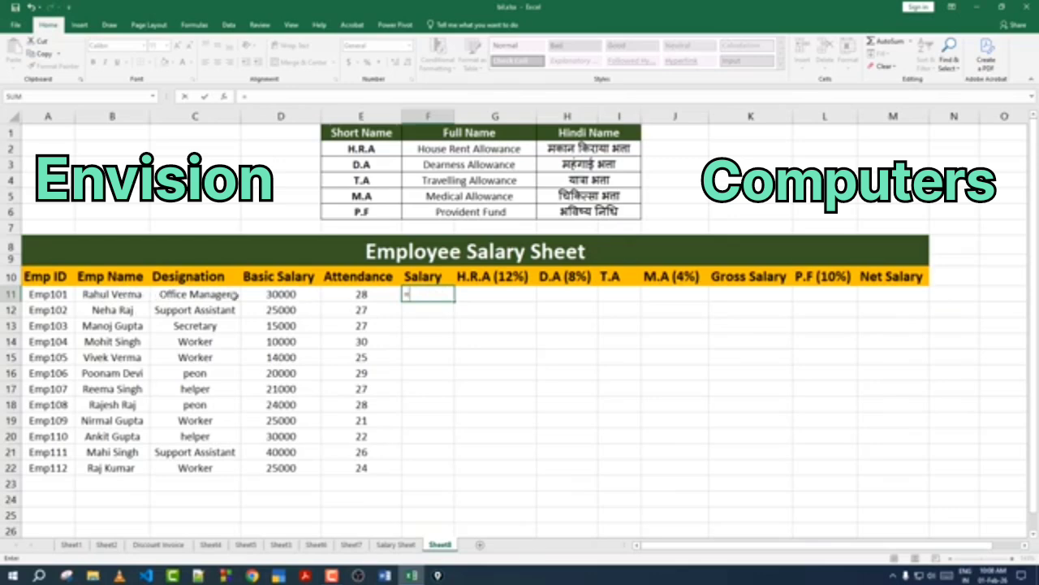
click(294, 295)
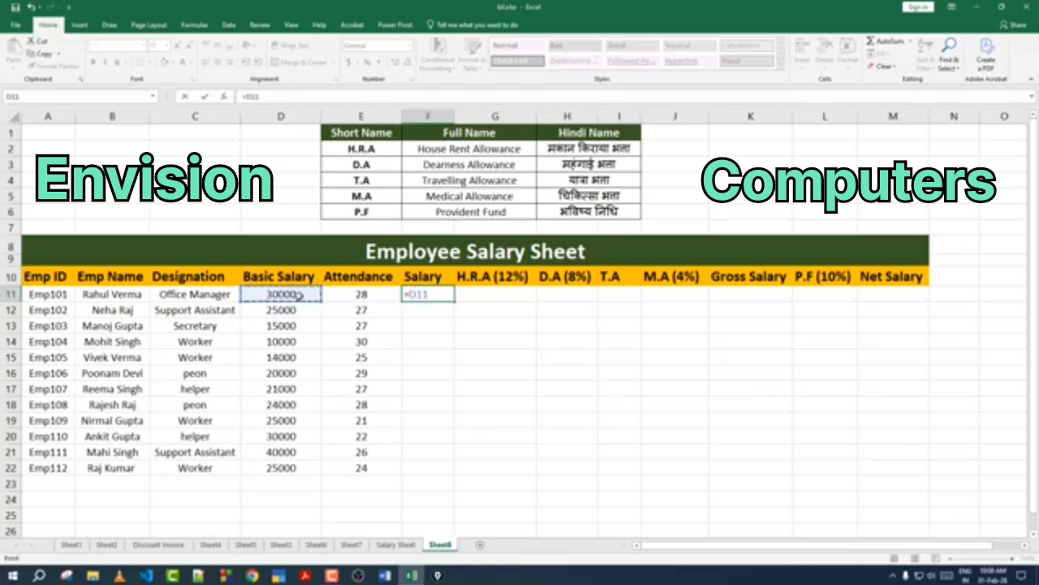
text(/30*)
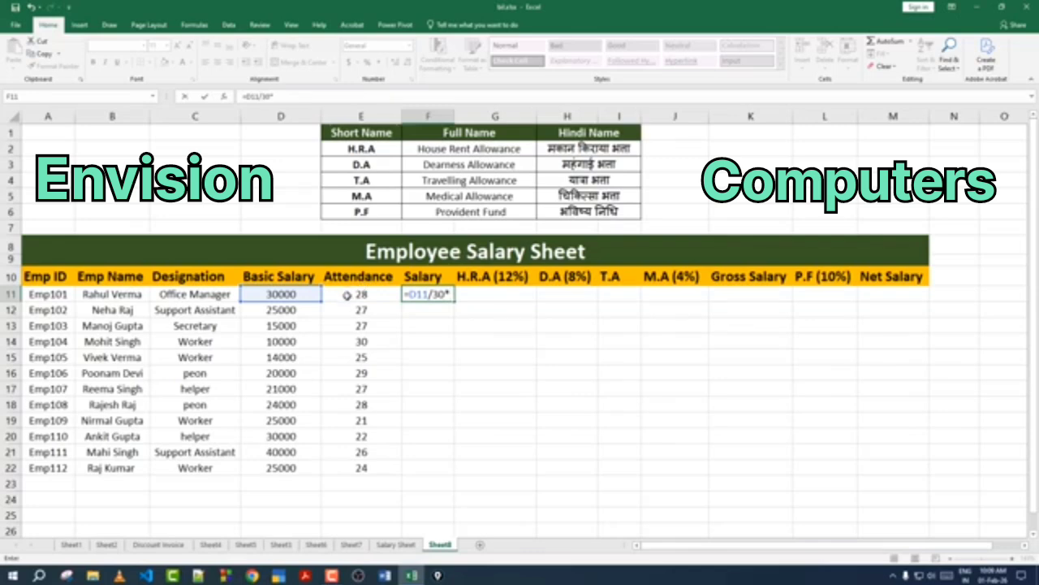
click(363, 294)
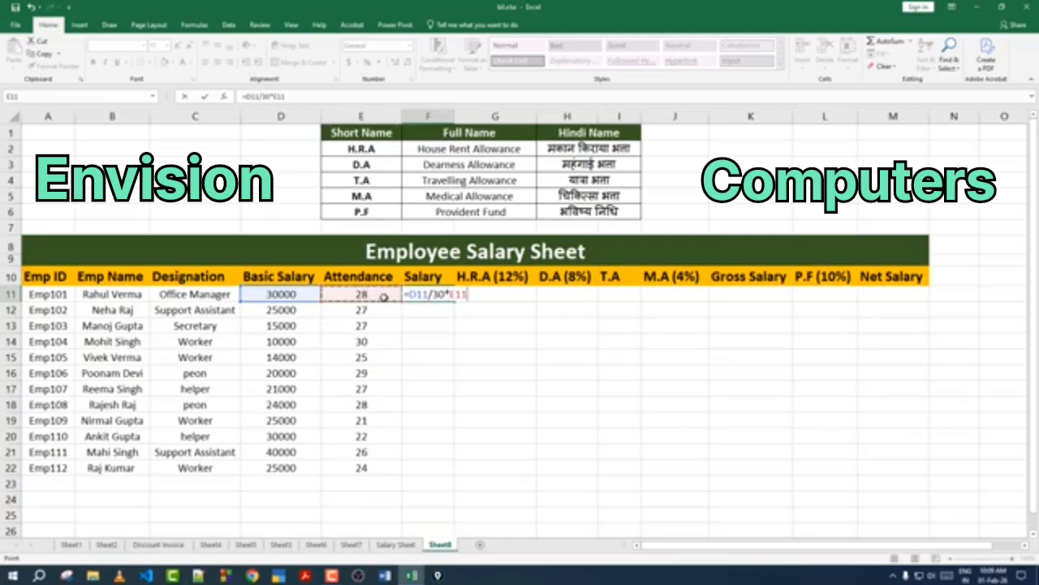
key(Return)
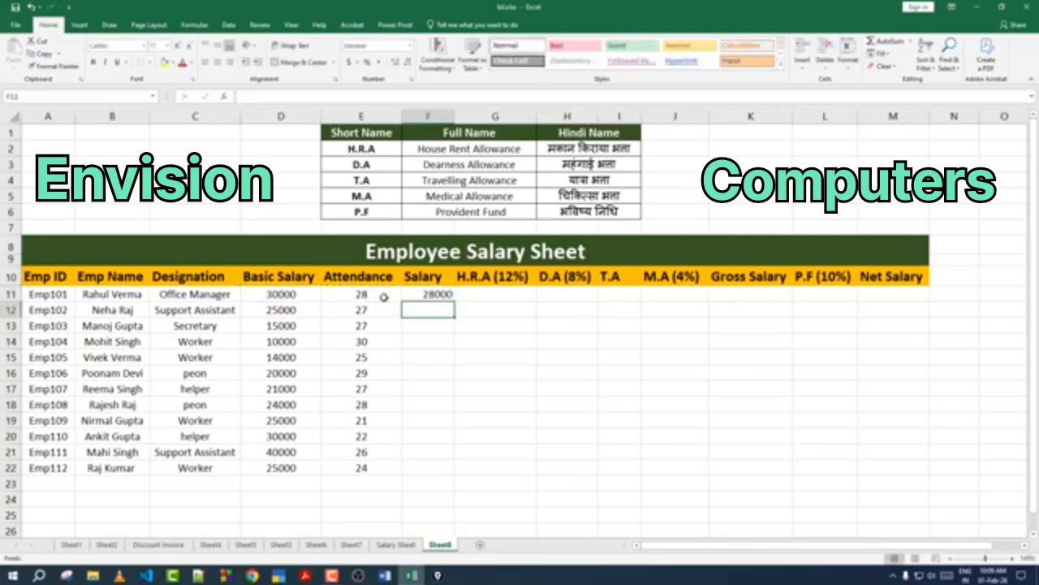
key(Up)
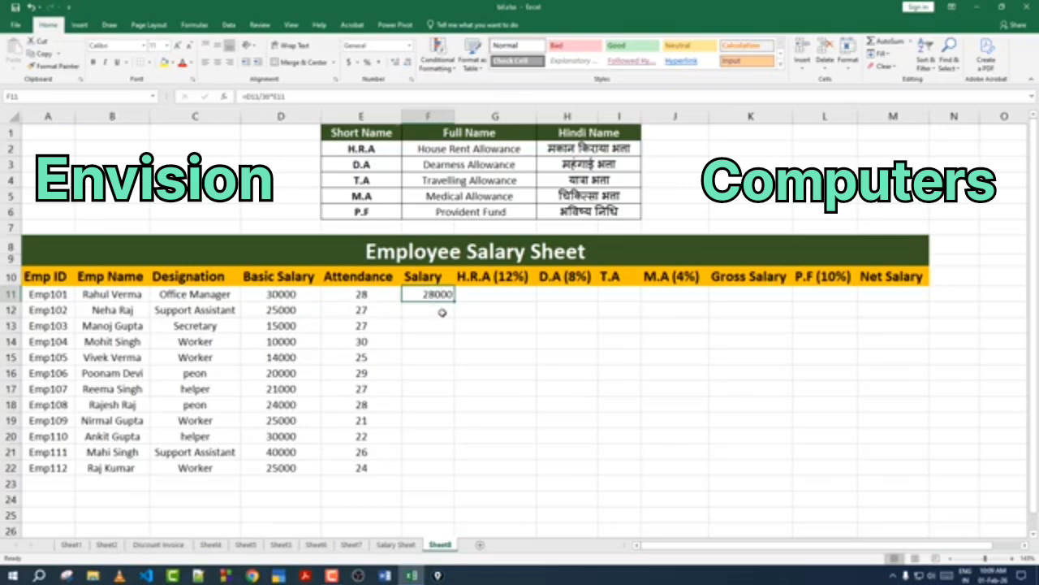
drag(453, 310, 446, 471)
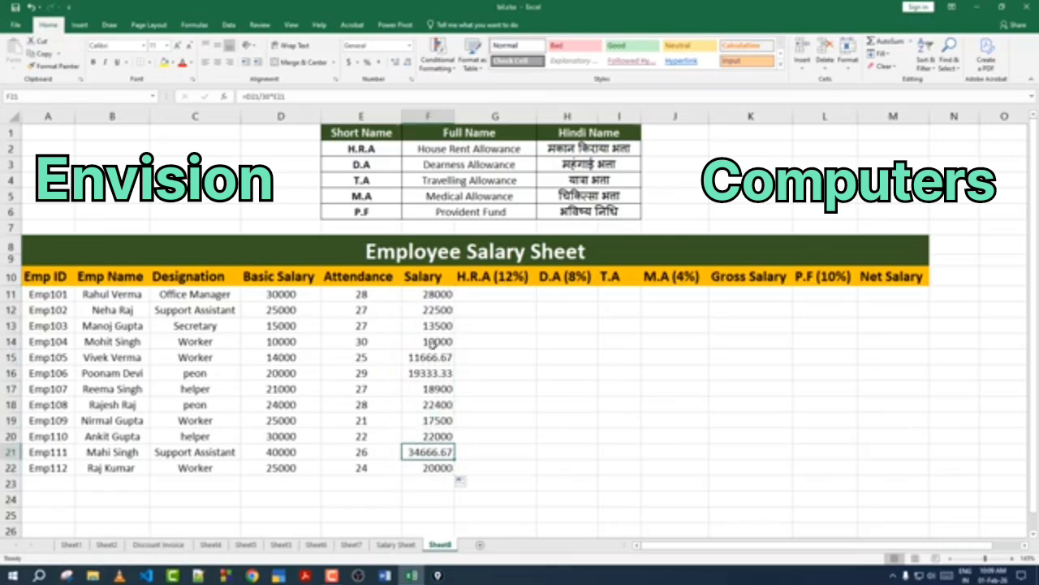
Step: Remove the decimal places from all values in the Salary column
click(436, 327)
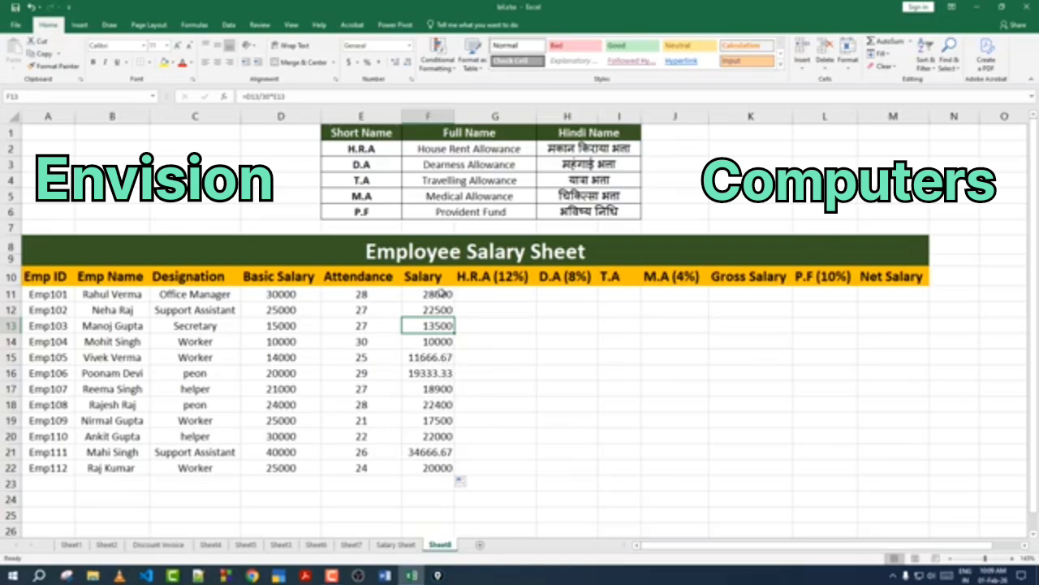
drag(441, 293, 429, 470)
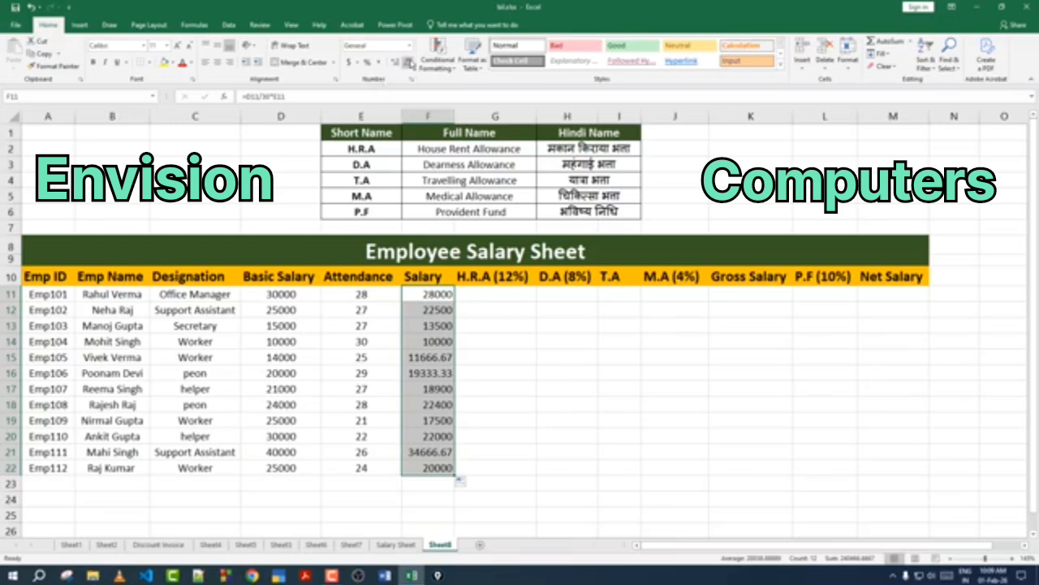
click(408, 63)
click(407, 63)
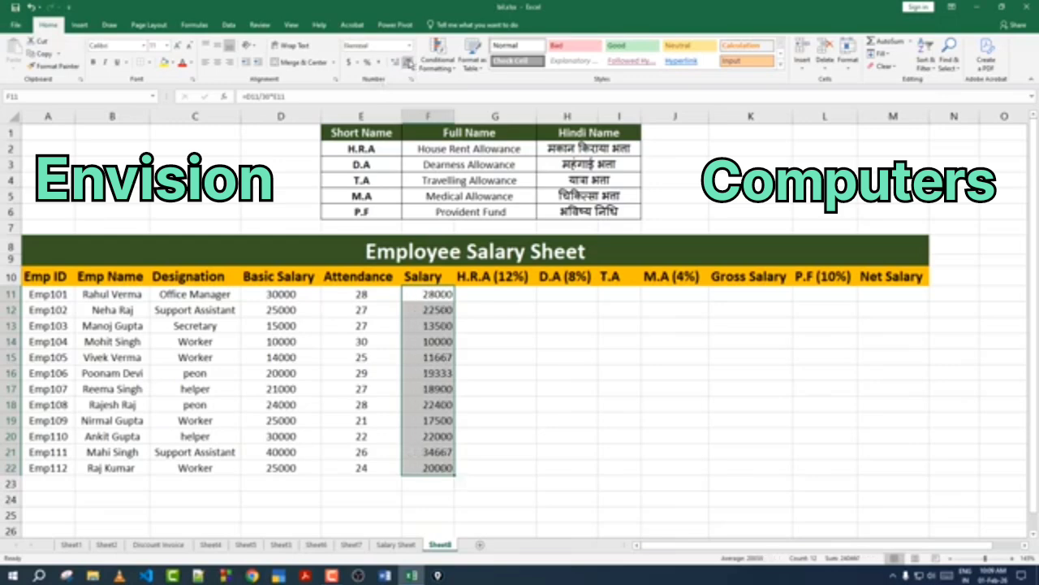
Step: Examine the H.R.A, D.A, T.A, M.A, Gross Salary and P.F columns still to be calculated
click(426, 309)
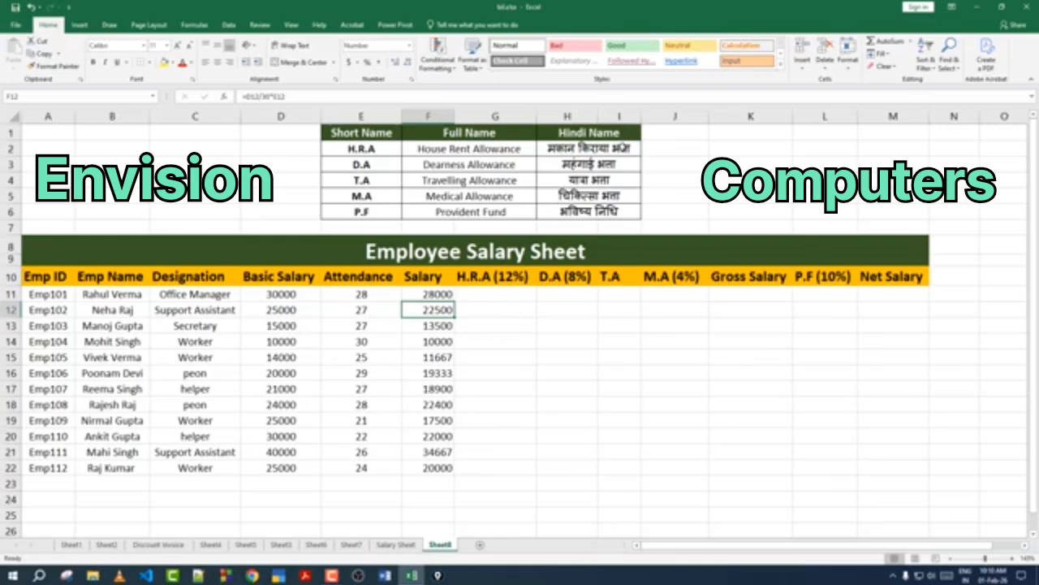
click(512, 298)
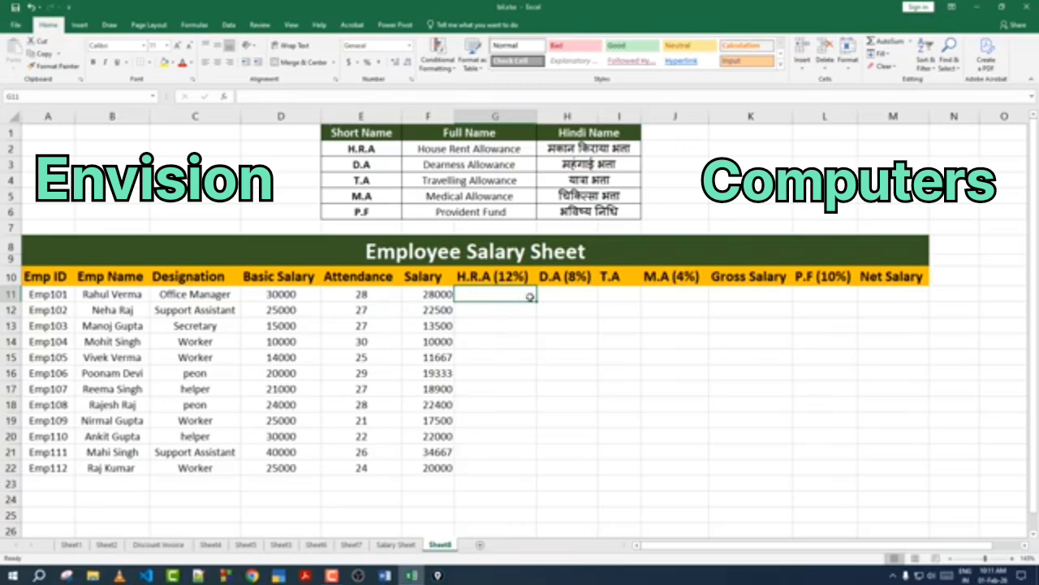
click(567, 296)
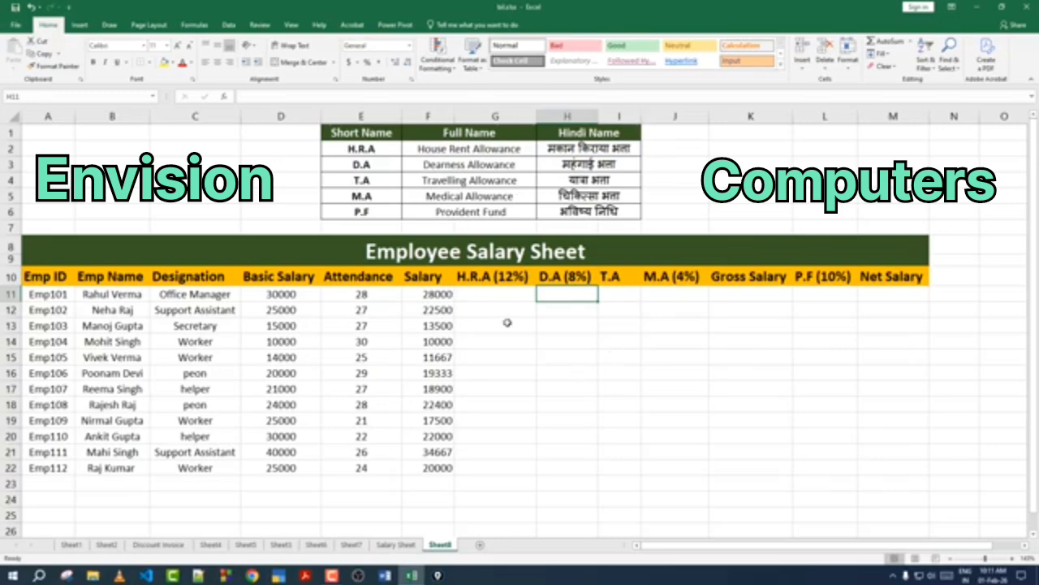
click(612, 297)
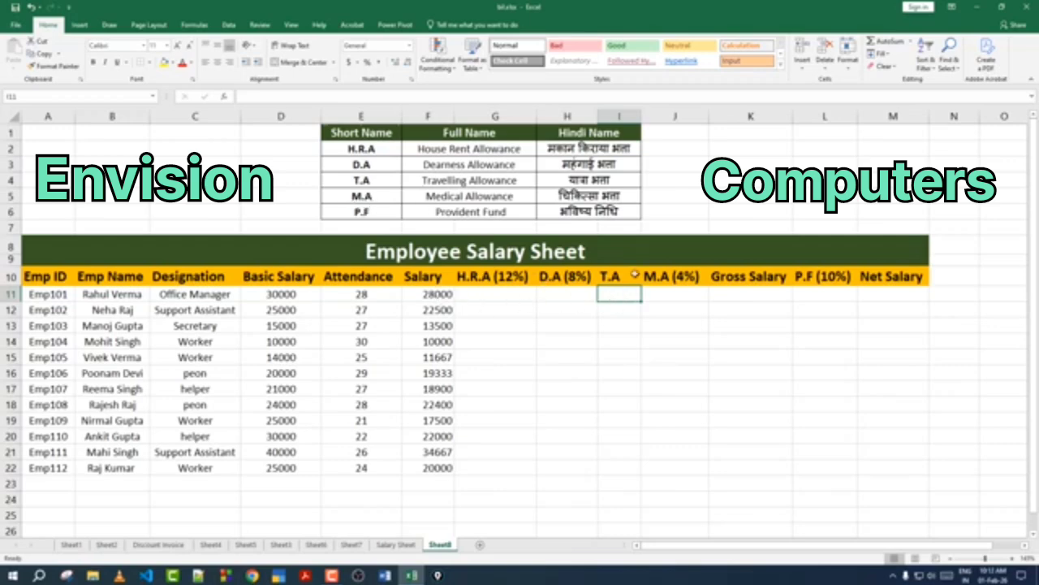
click(681, 292)
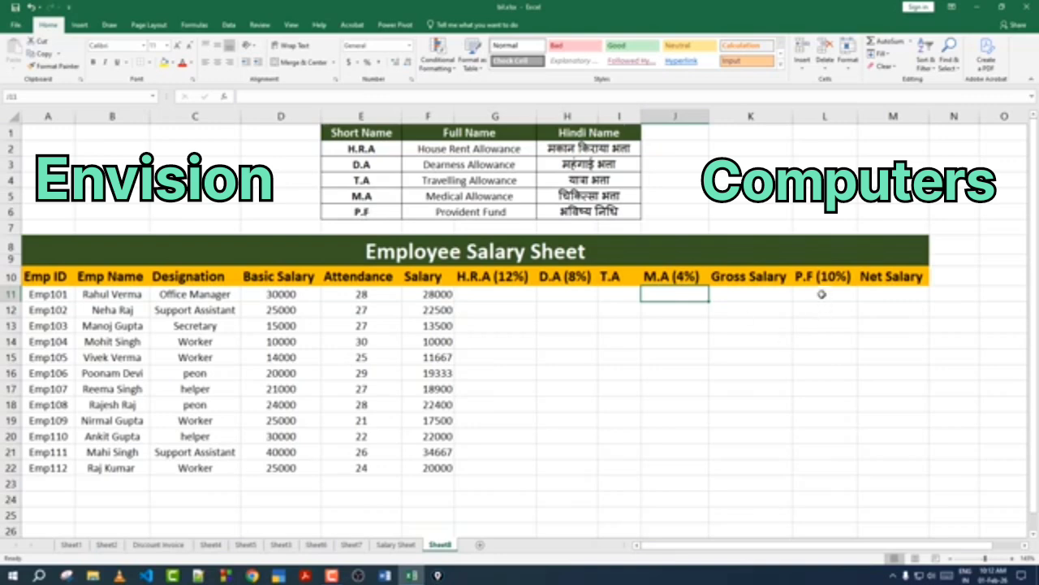
drag(821, 278, 812, 338)
click(812, 339)
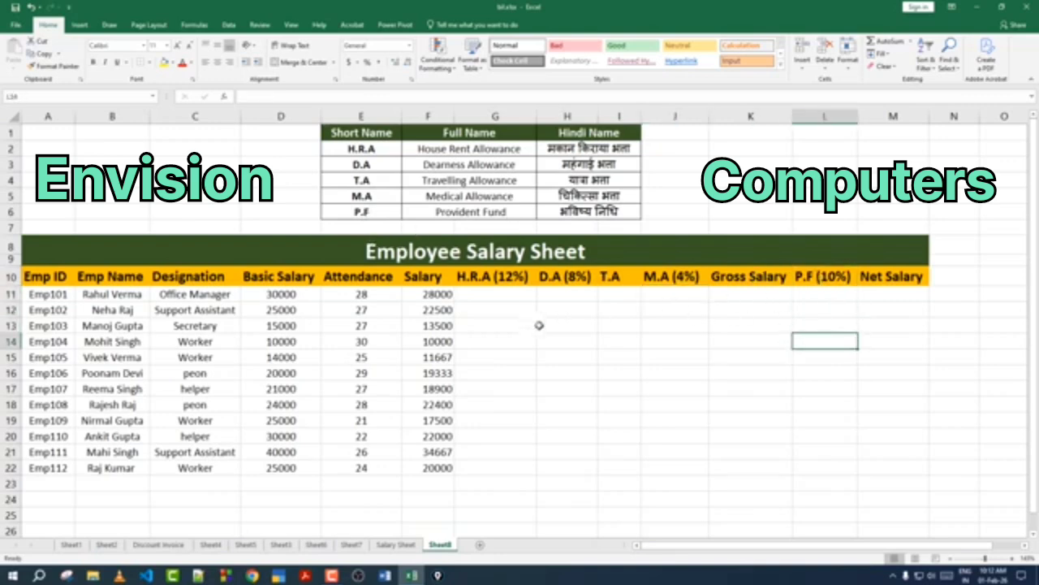
Step: Calculate H.R.A as 12% of Basic Salary for the first employee and fill it down for all employees
click(489, 295)
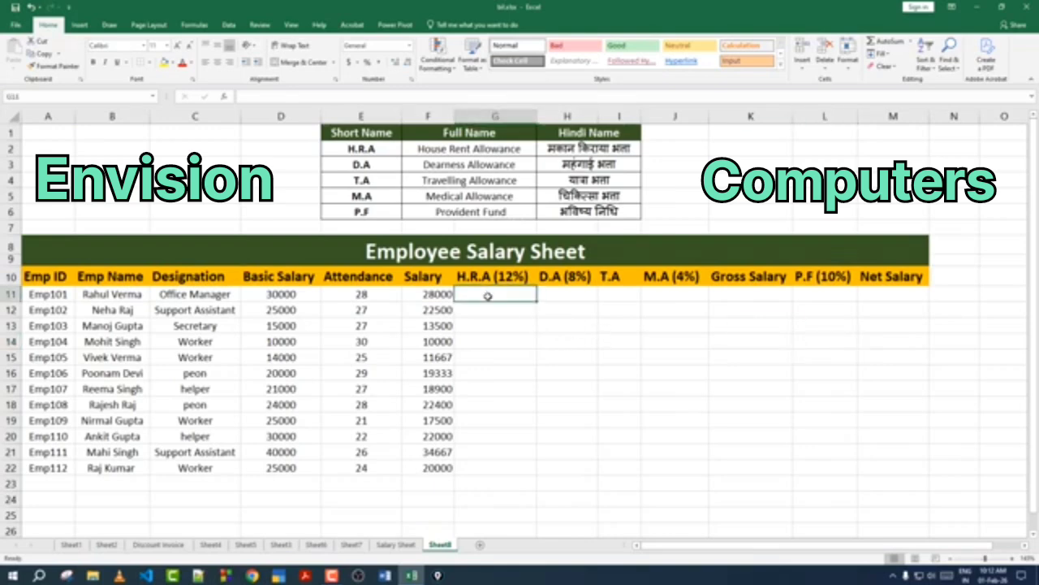
text(=)
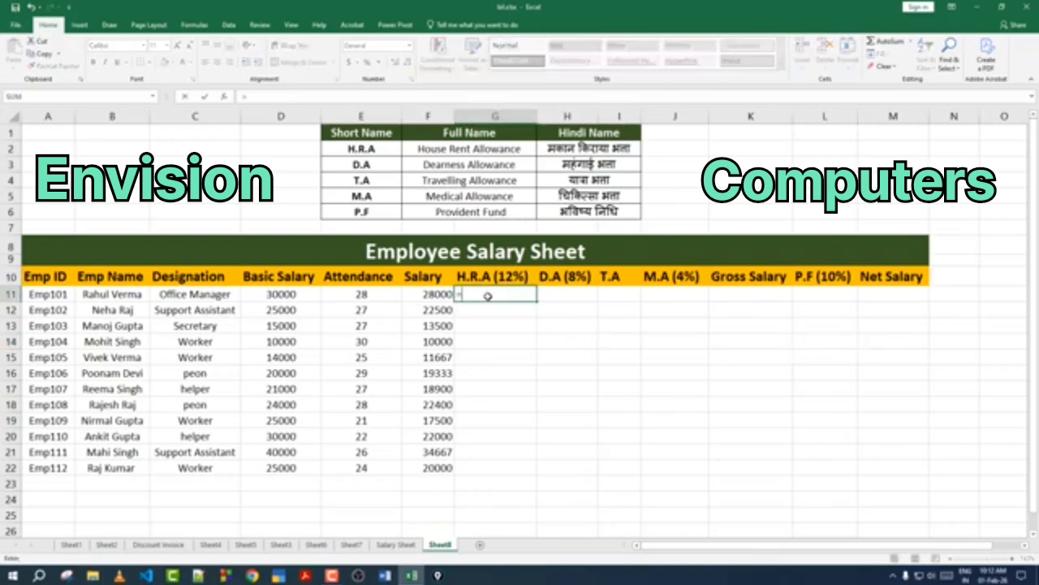
click(300, 295)
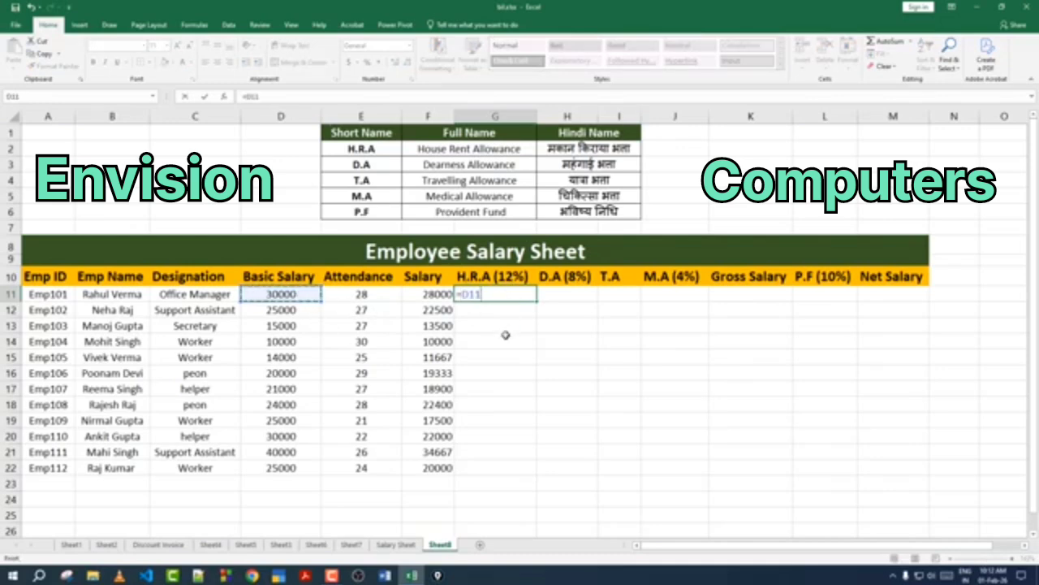
text(*12)
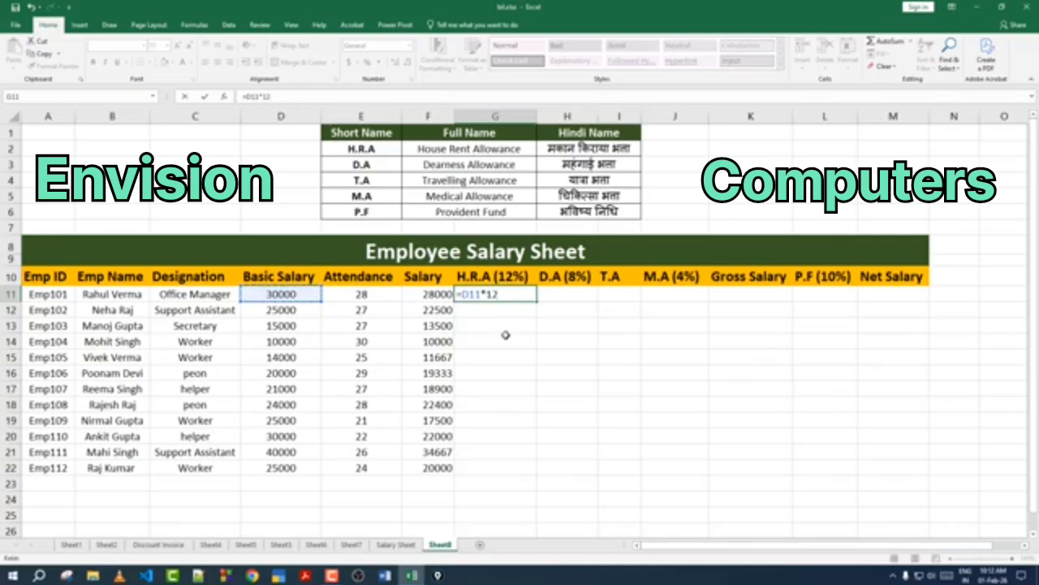
text(%)
key(Return)
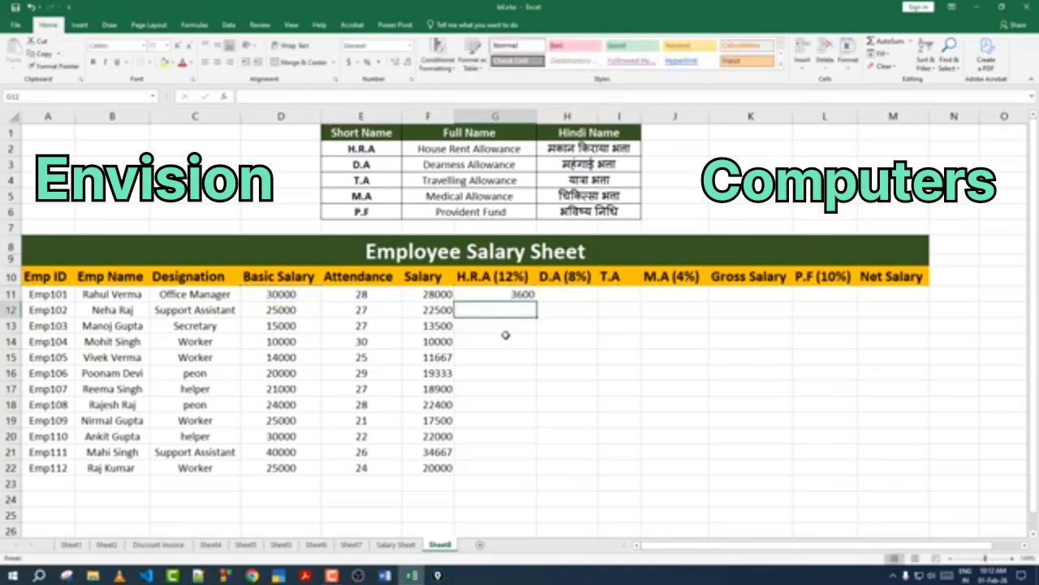
click(475, 295)
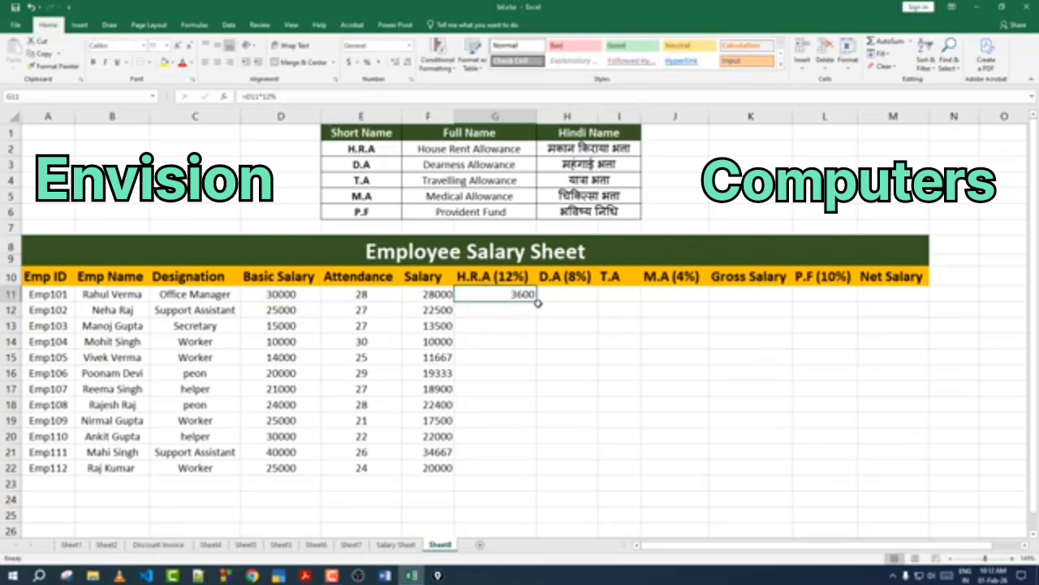
drag(537, 303, 526, 438)
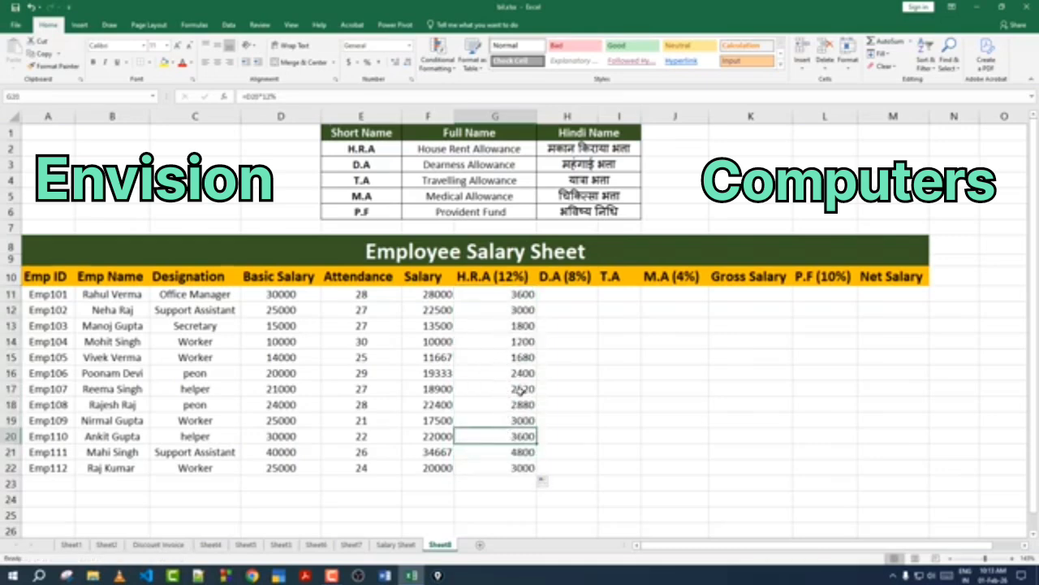
Step: Calculate D.A as 8% of Basic Salary for the first employee and fill it down for all employees
click(571, 296)
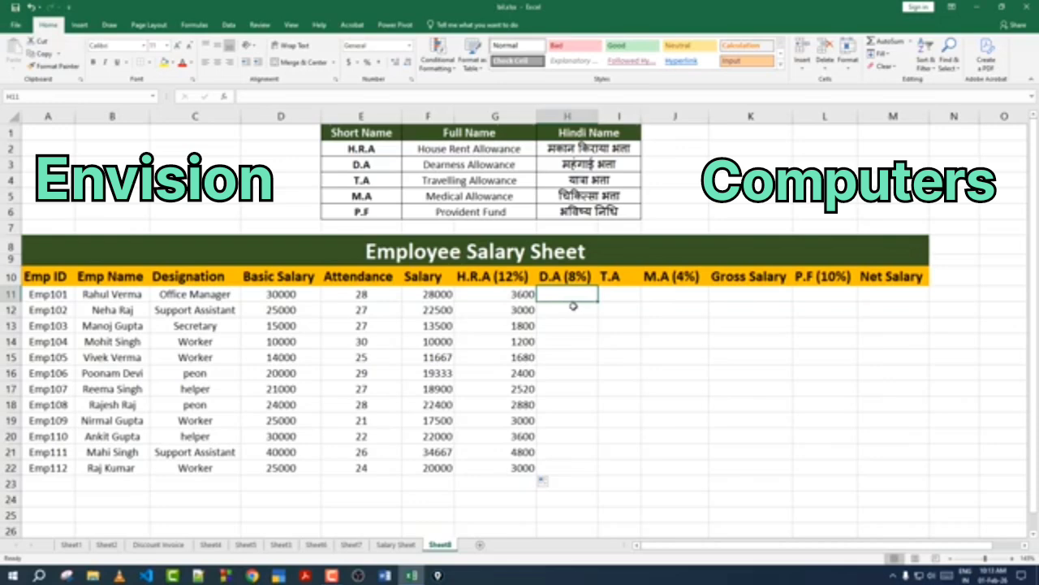
text(=)
click(300, 296)
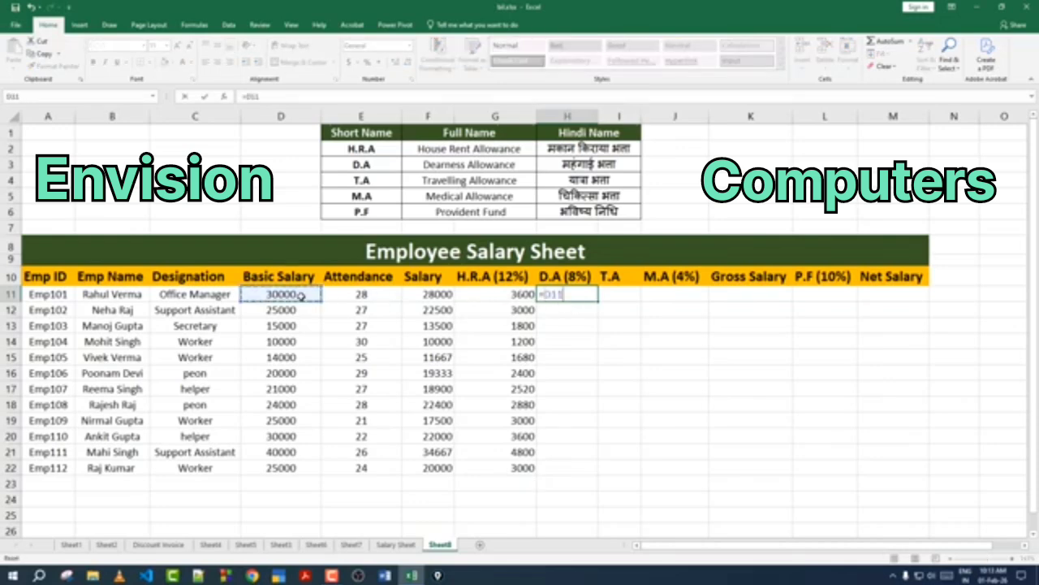
text(*8%)
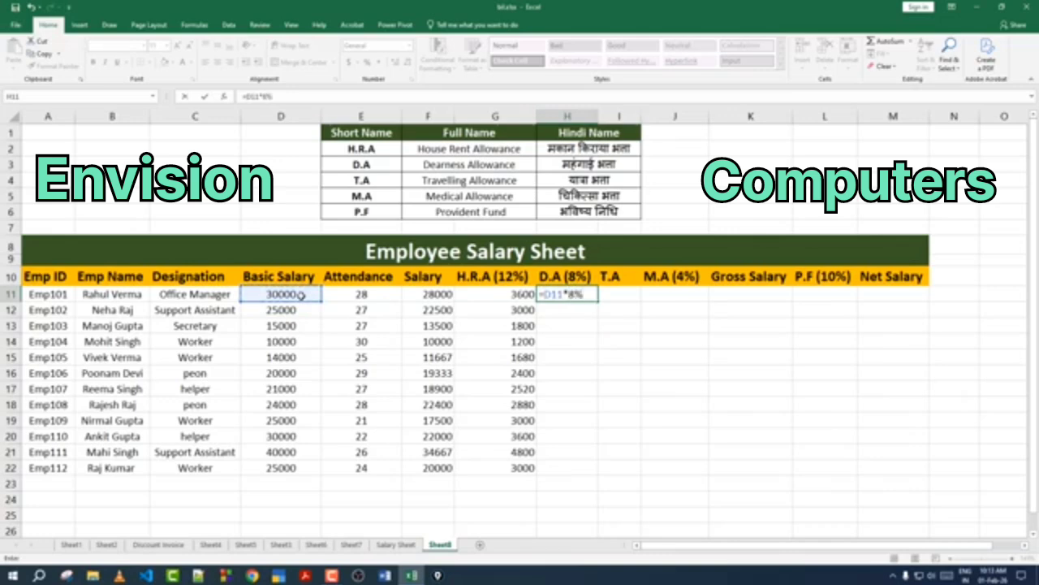
key(Return)
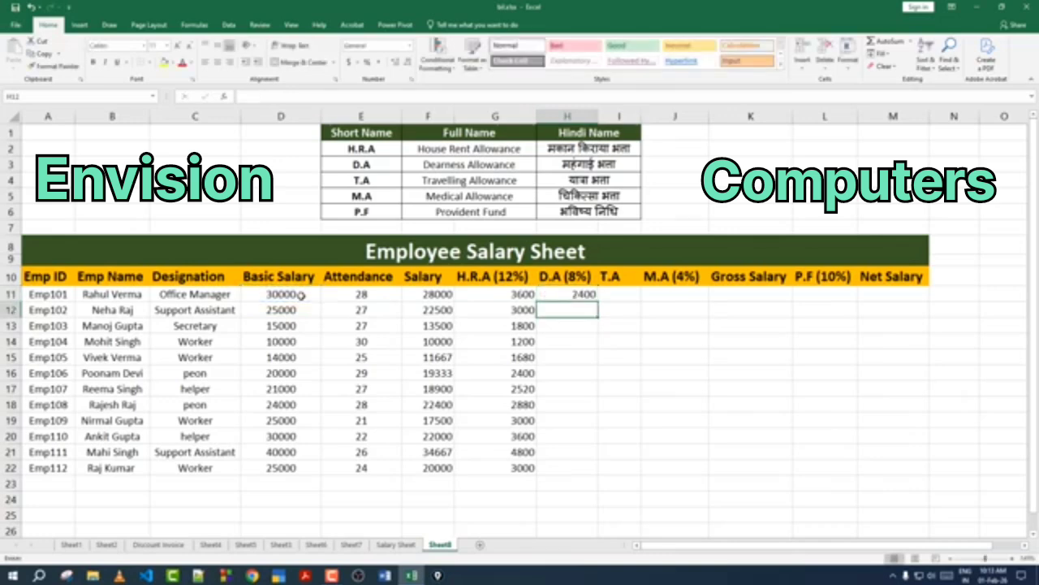
click(558, 294)
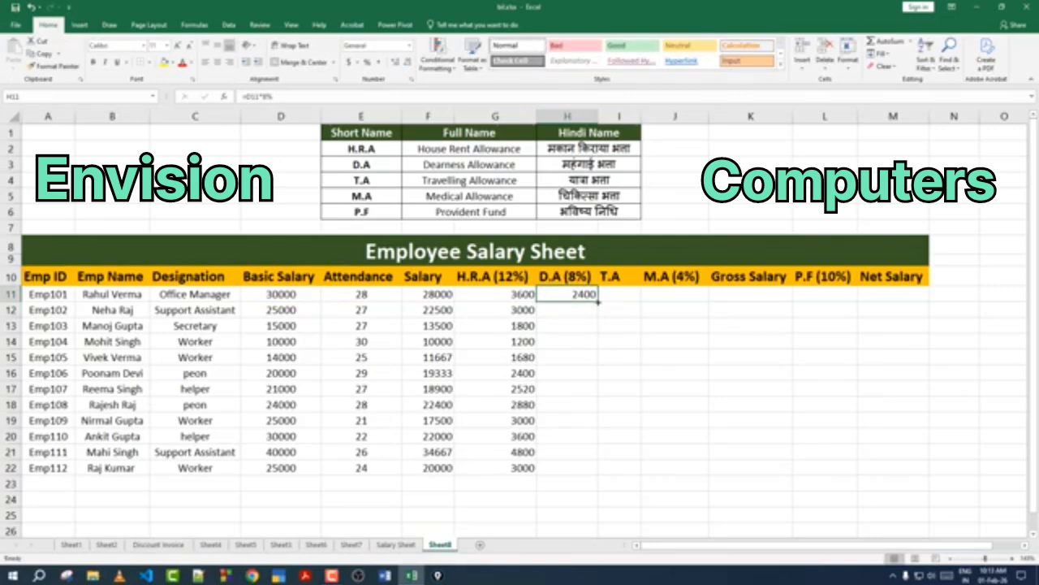
drag(598, 302, 599, 477)
click(574, 436)
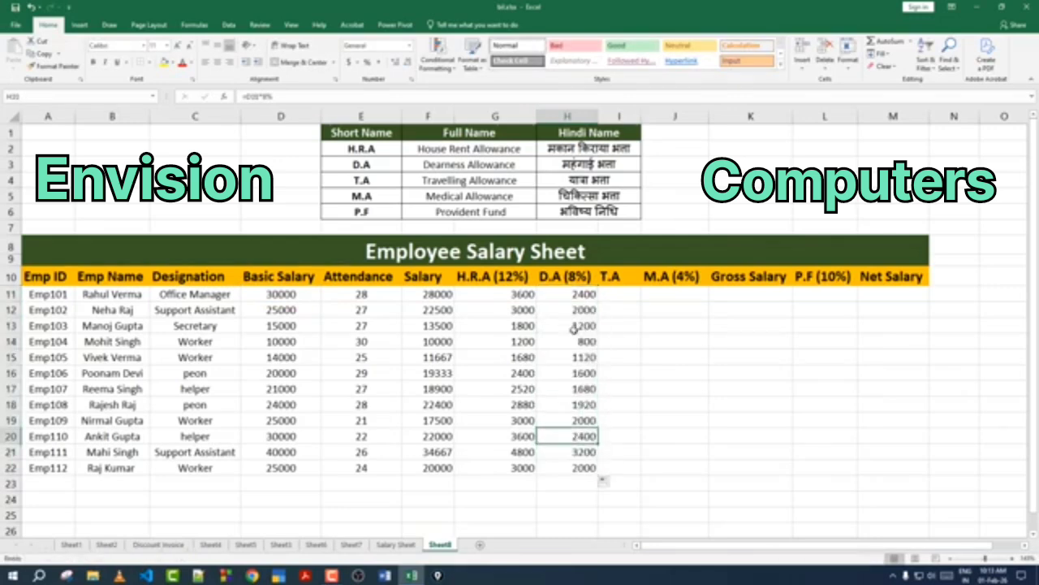
drag(569, 422, 570, 446)
click(574, 404)
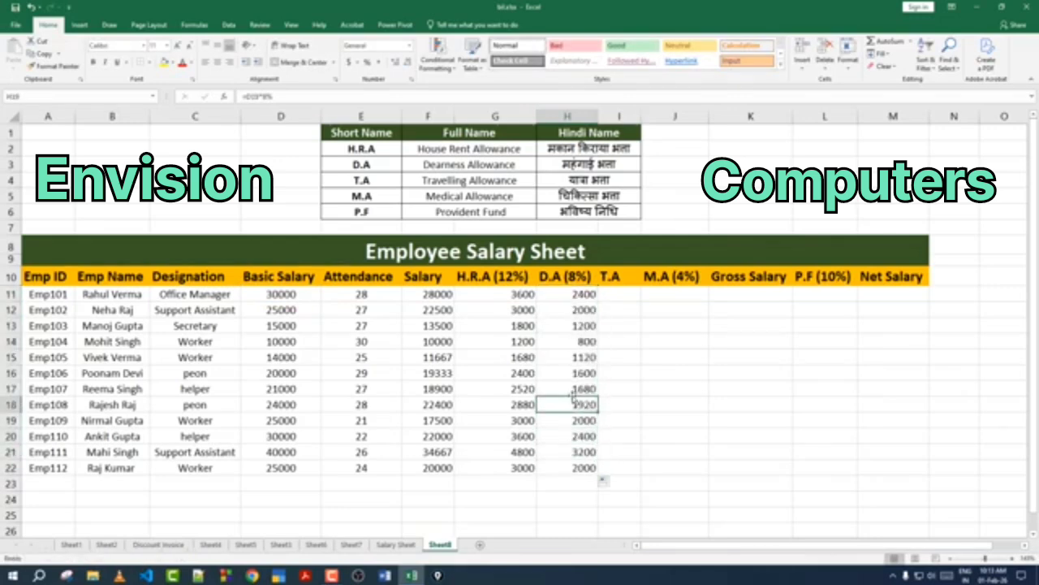
Step: Enter a T.A of 1500 for the first employee and copy it down for all employees
click(621, 293)
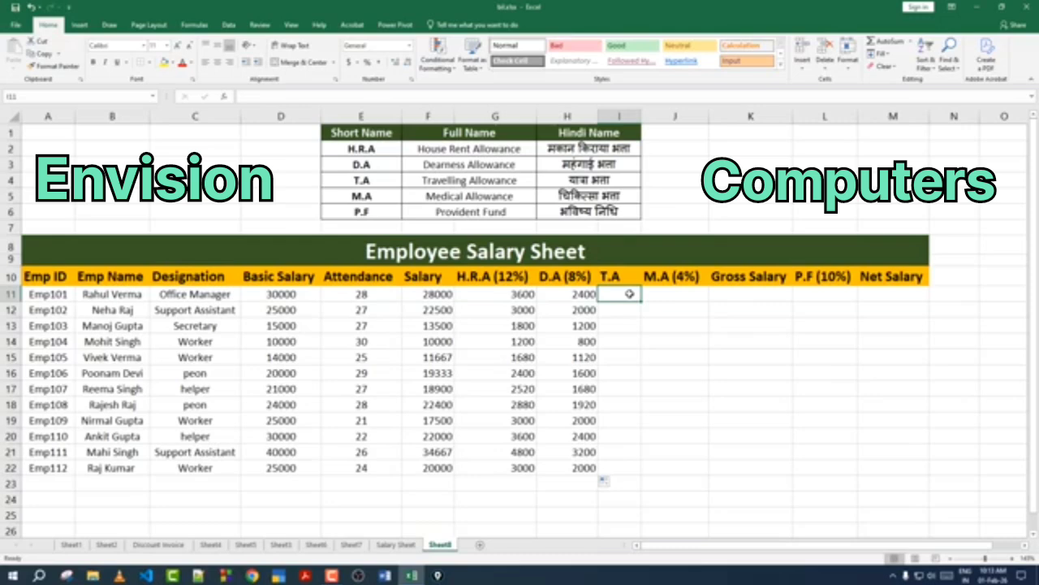
text(1500)
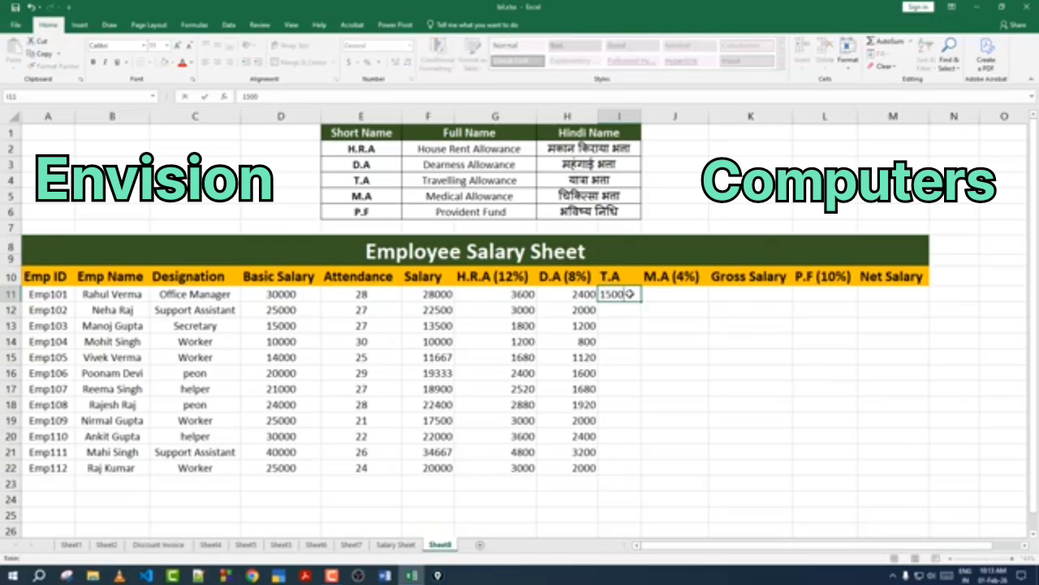
key(Return)
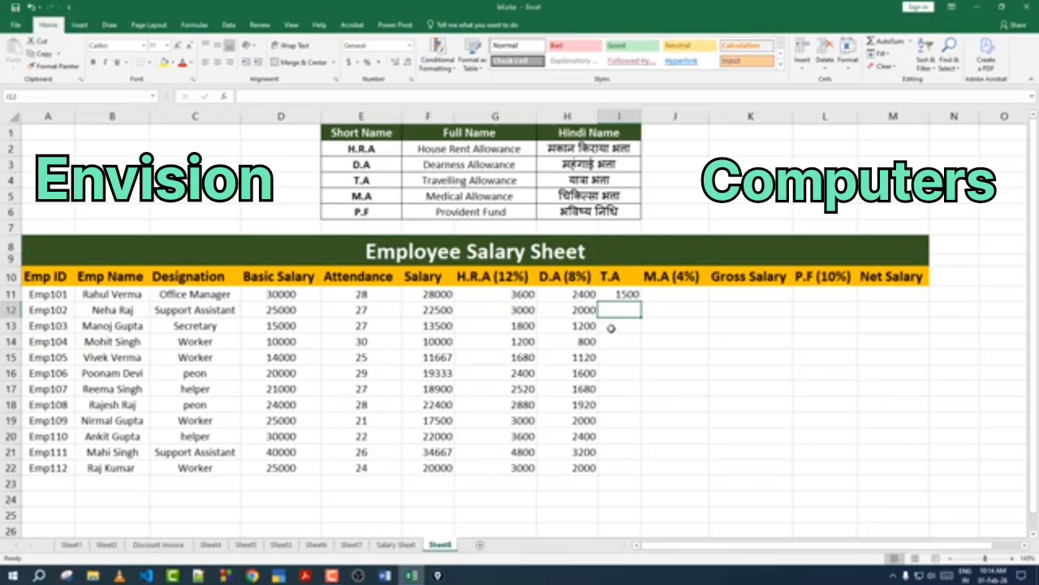
click(621, 296)
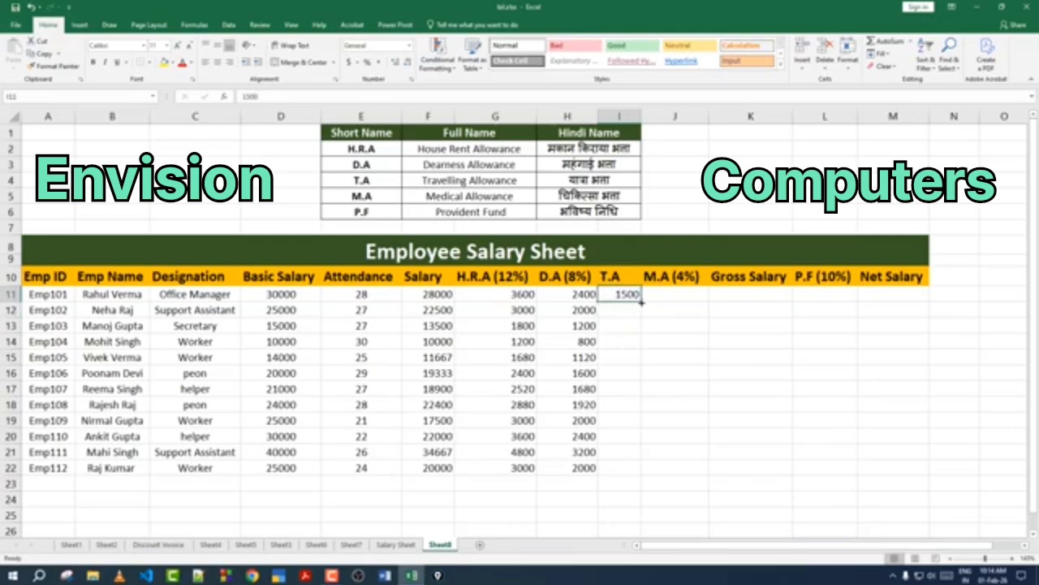
drag(642, 302, 642, 471)
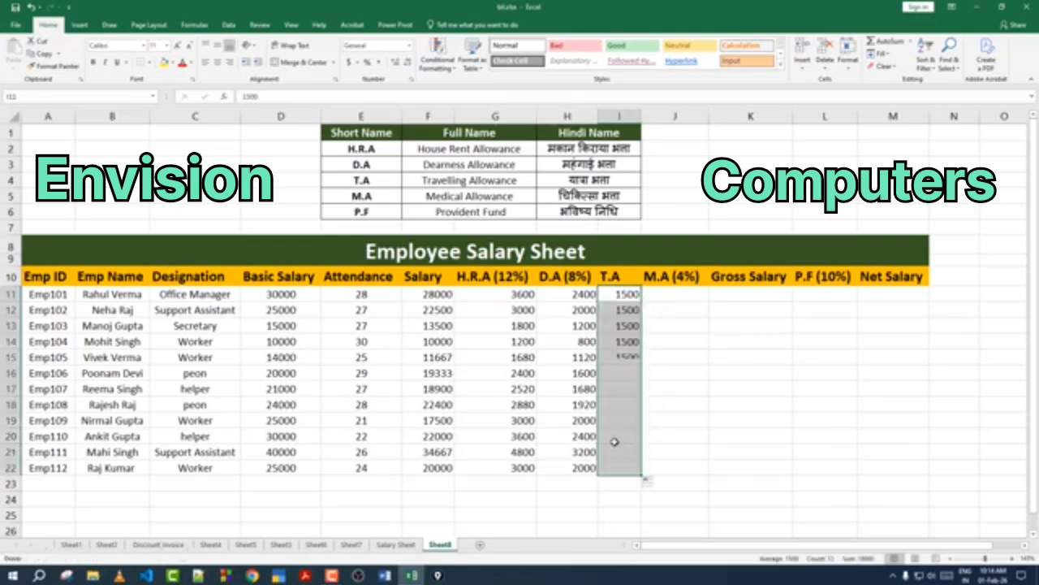
Step: Set the T.A to 0 for the employees in rows 13, 17, 20 and 15
drag(625, 374, 624, 455)
click(626, 328)
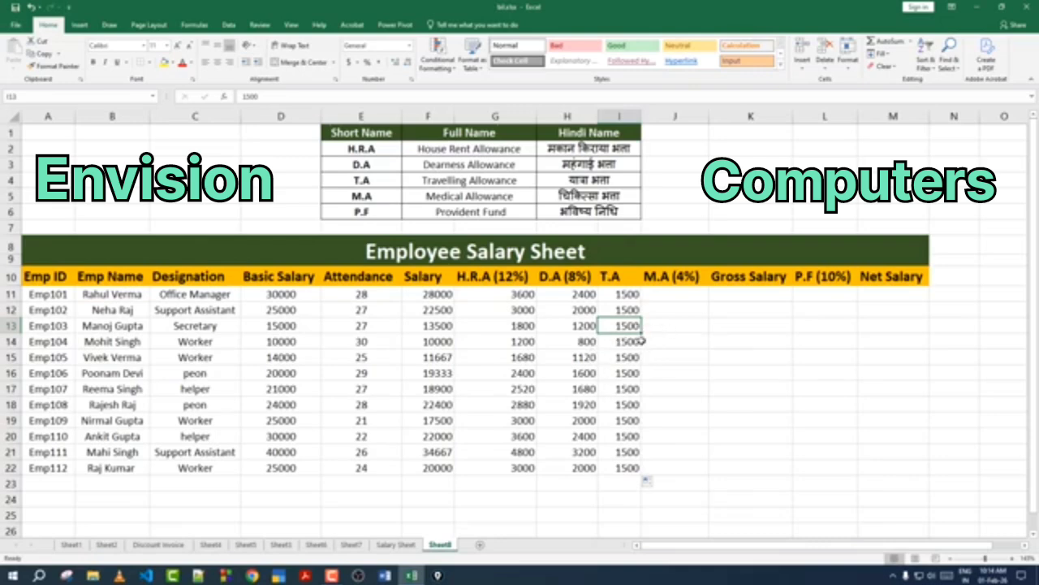
text(0)
key(Return)
key(Return)
key(Return)
key(Return)
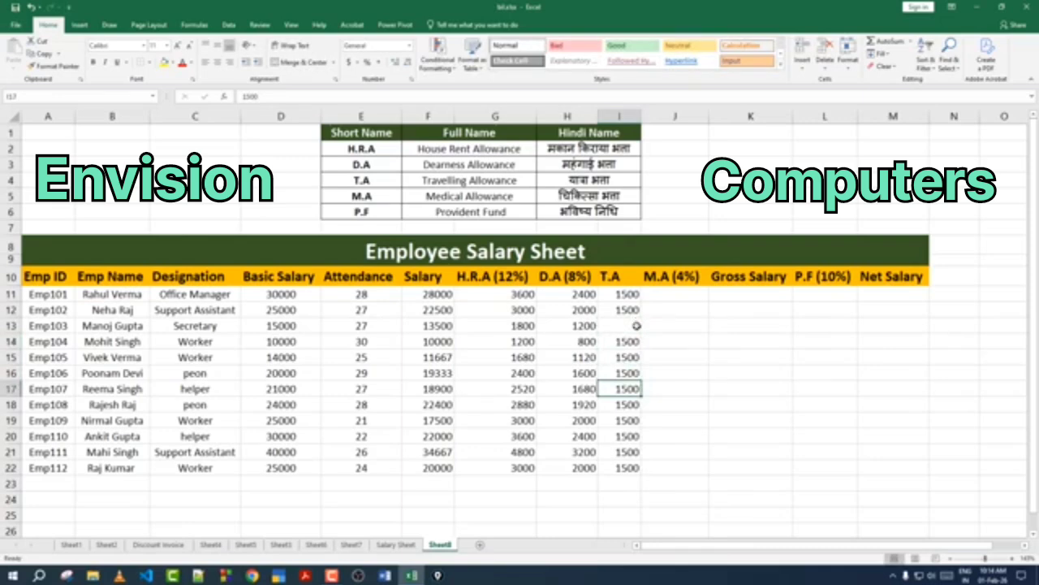
mouse_move(614, 392)
mouse_down()
mouse_move(166, 392)
mouse_move(643, 395)
mouse_move(622, 389)
mouse_up()
click(621, 389)
text(0)
key(Return)
key(Down)
key(Down)
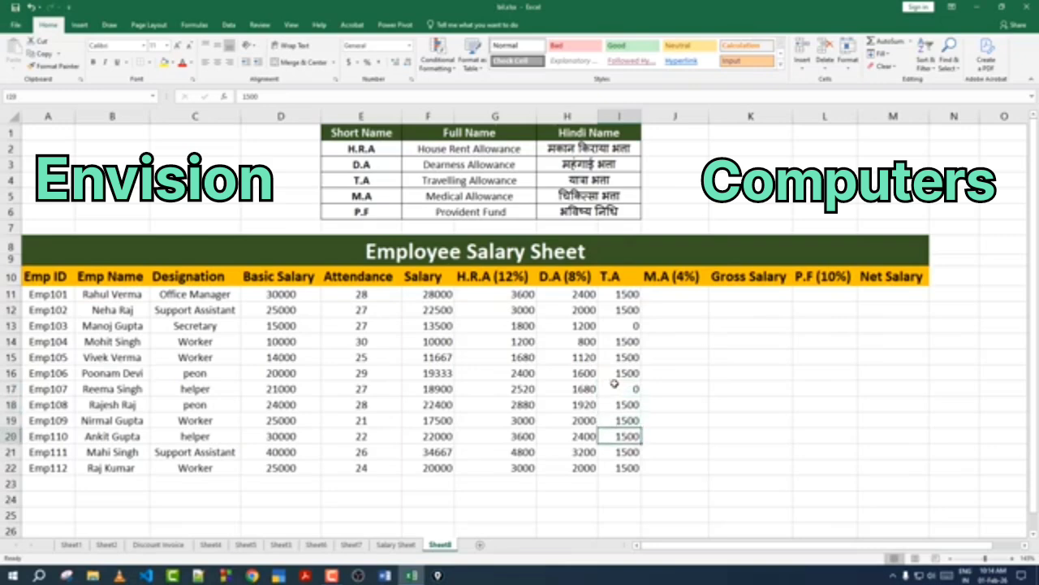
text(0)
key(Return)
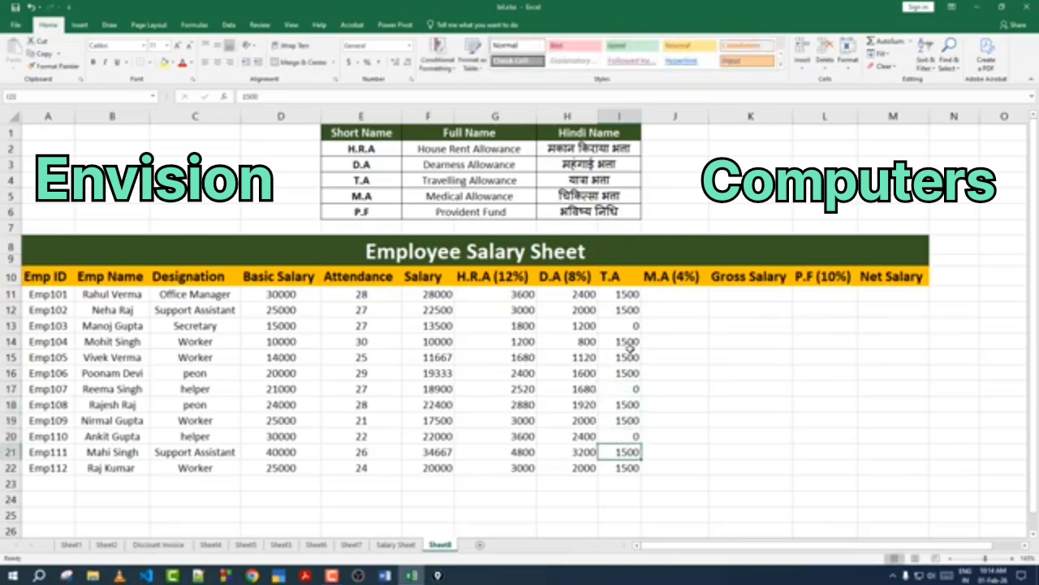
key(Up)
click(630, 351)
text(0)
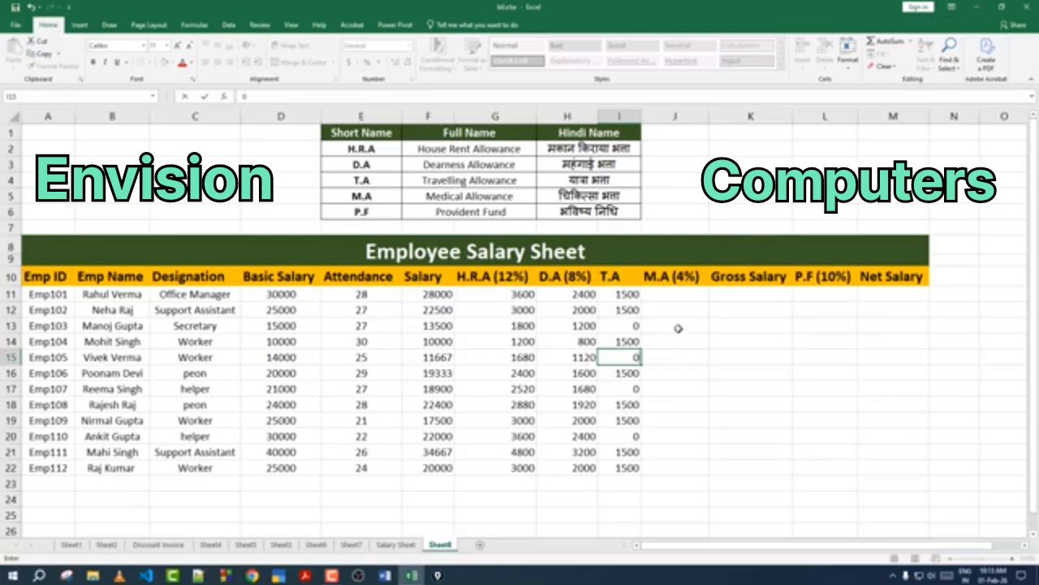
Step: Calculate M.A as 4% of Basic Salary for the first employee and fill it down for all employees
click(688, 294)
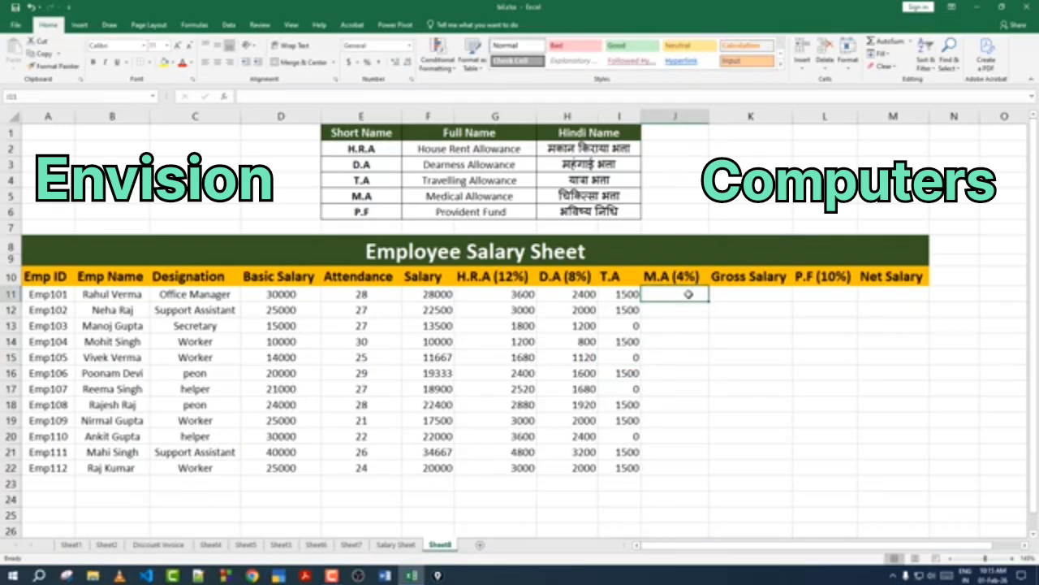
text(=)
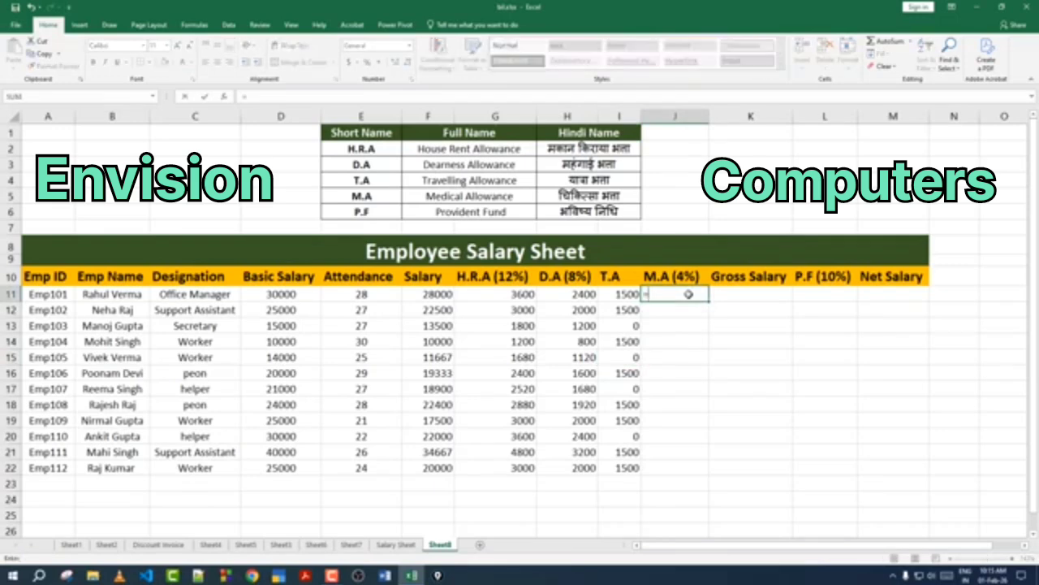
click(279, 298)
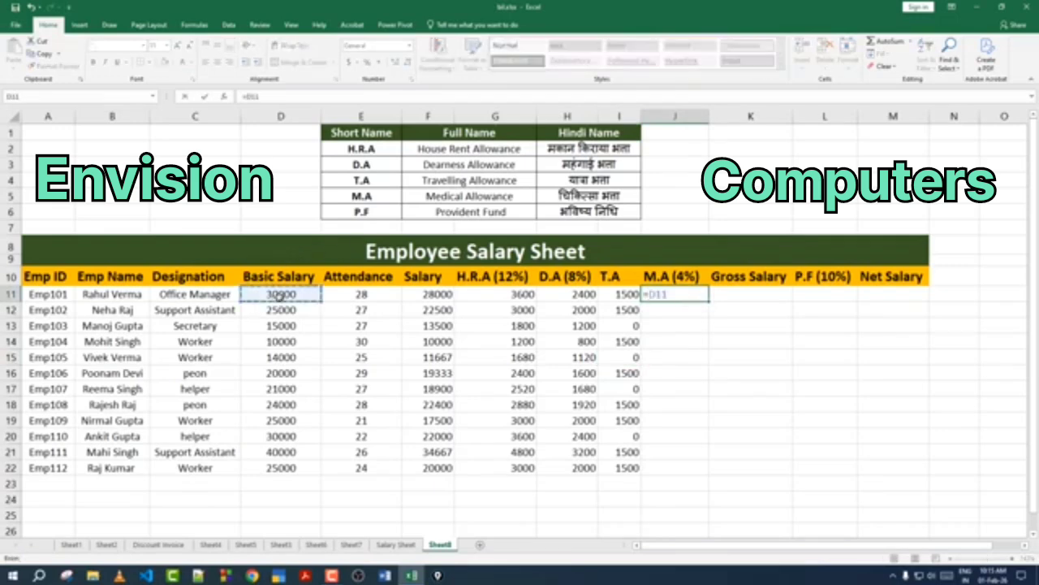
text(*4%)
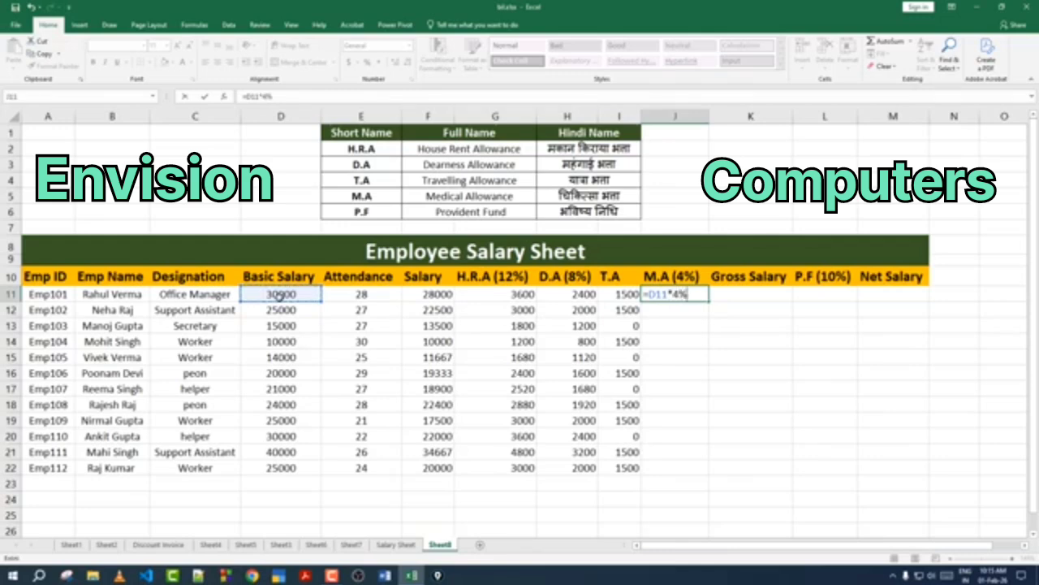
key(Return)
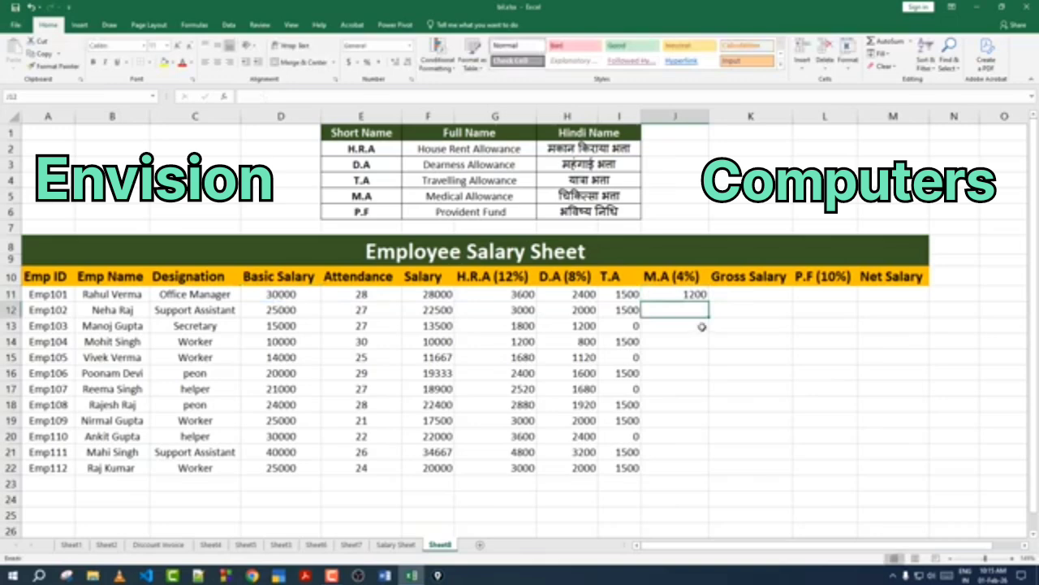
click(676, 292)
drag(708, 302, 701, 469)
click(689, 436)
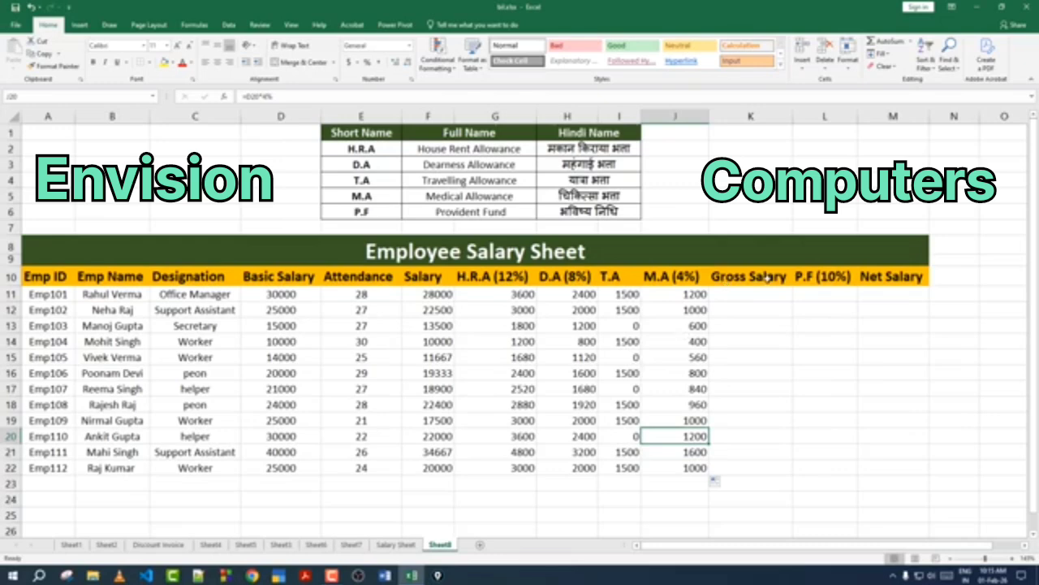
Step: Calculate Gross Salary as Salary plus H.R.A, D.A, T.A and M.A for the first employee and fill it down for all employees
click(755, 297)
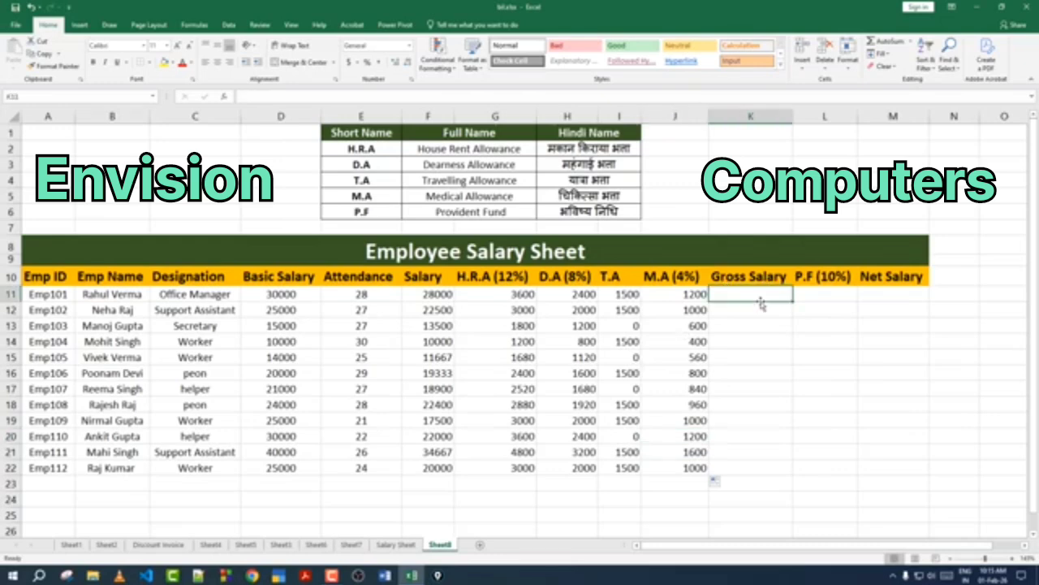
text(=)
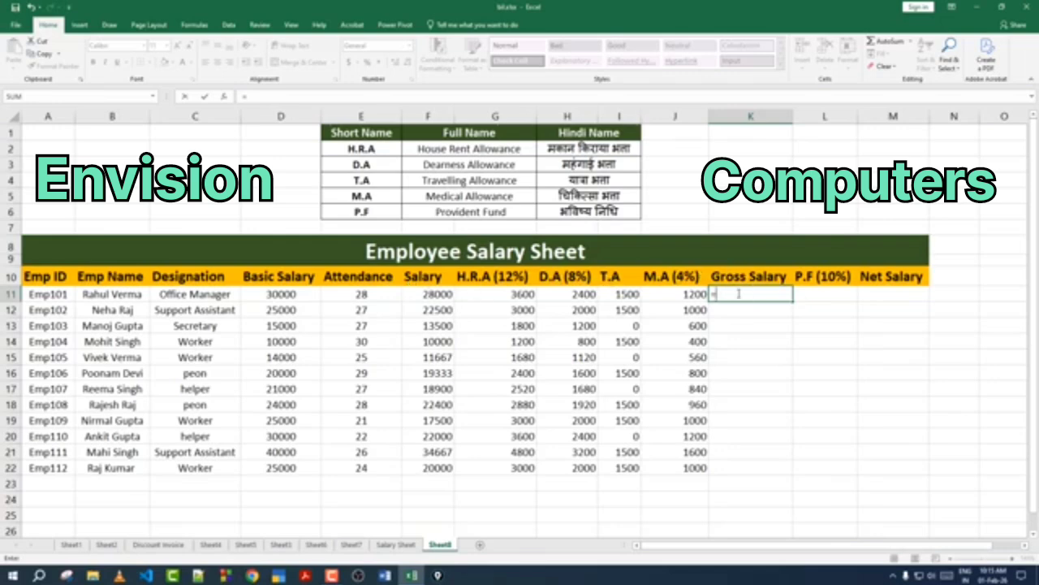
click(437, 295)
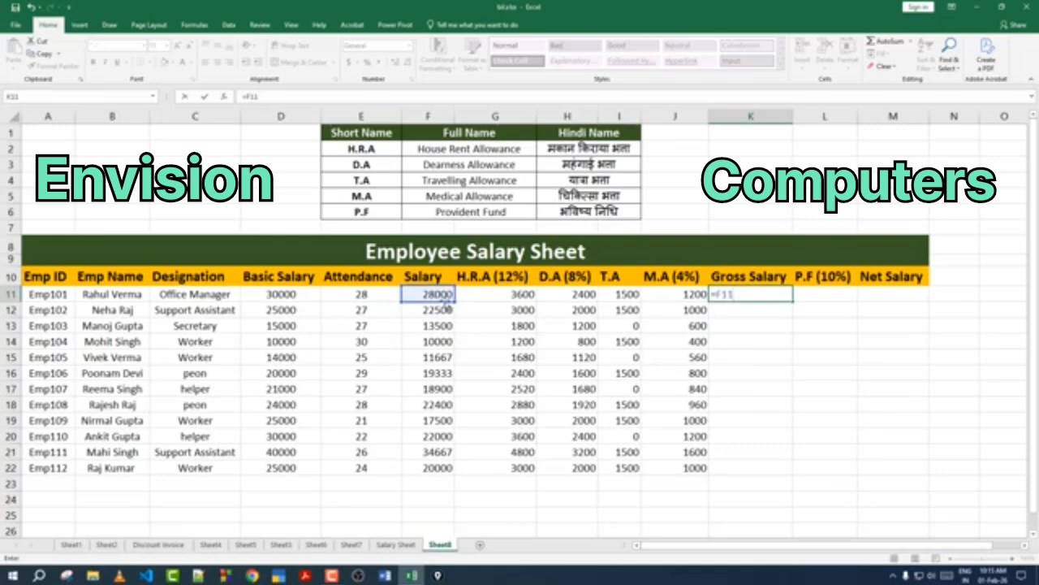
text(+)
click(512, 293)
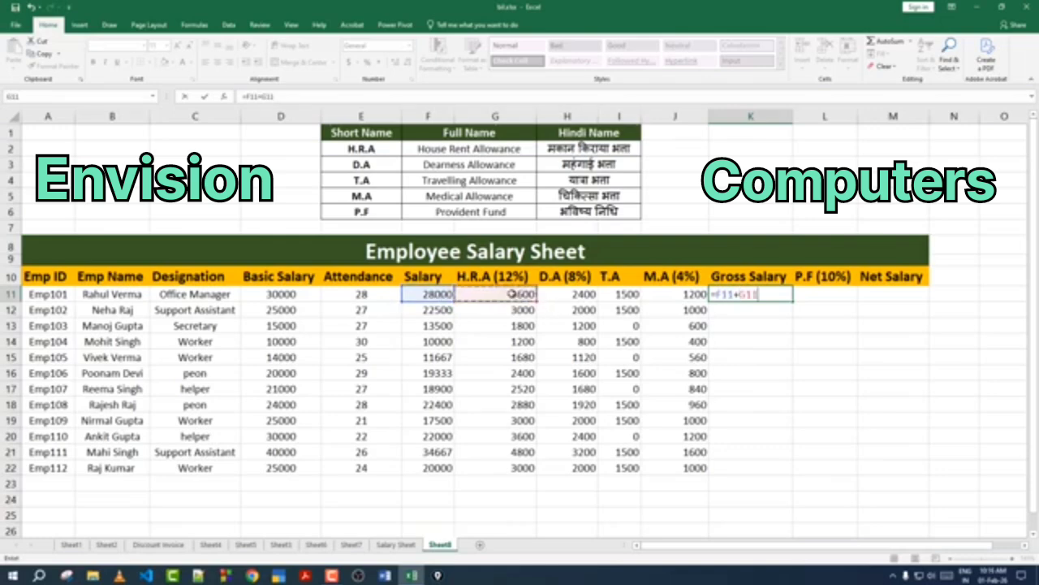
text(+)
click(561, 293)
text(+)
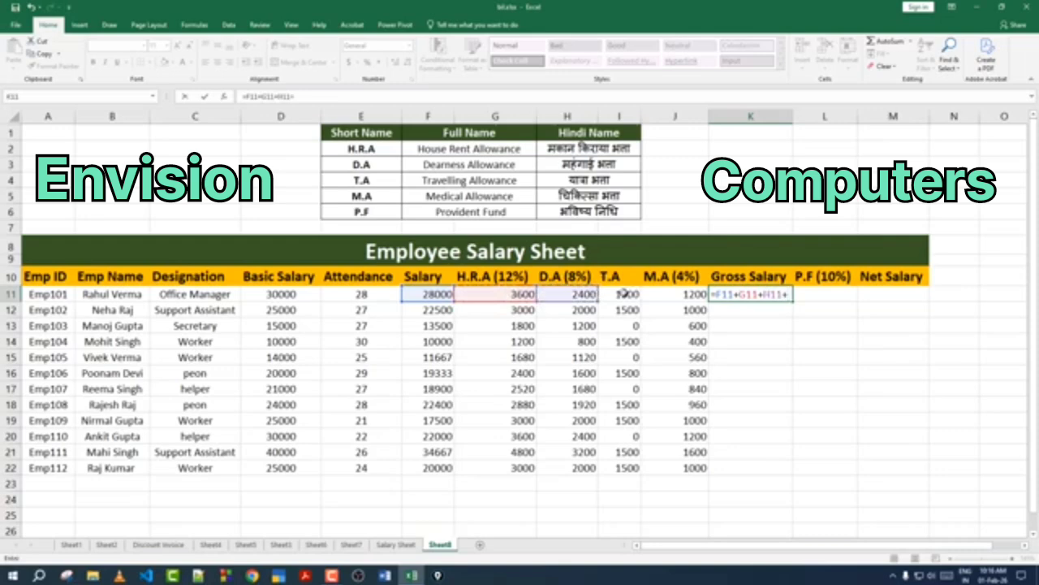
click(625, 294)
text(+)
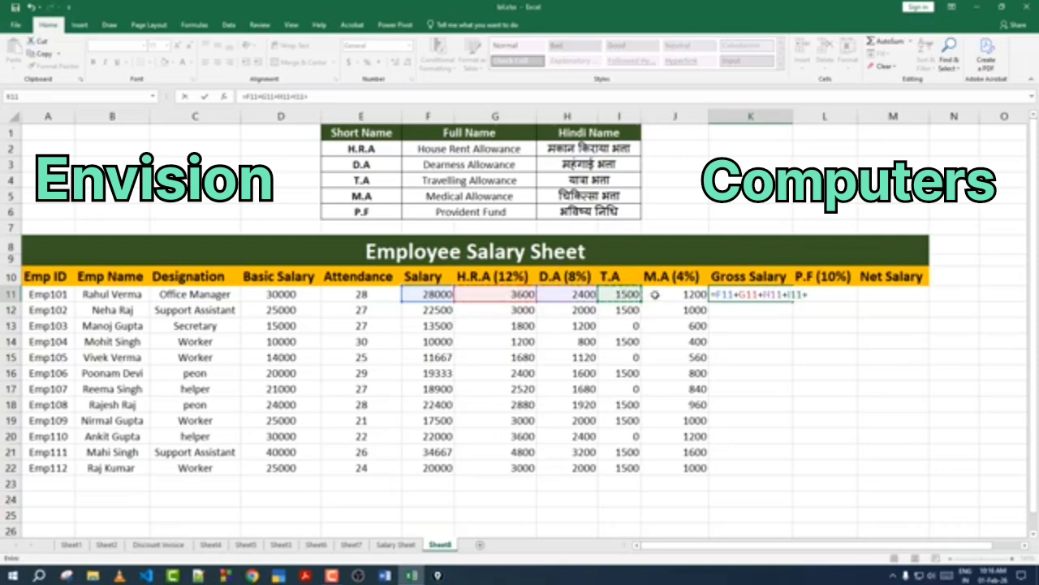
click(674, 294)
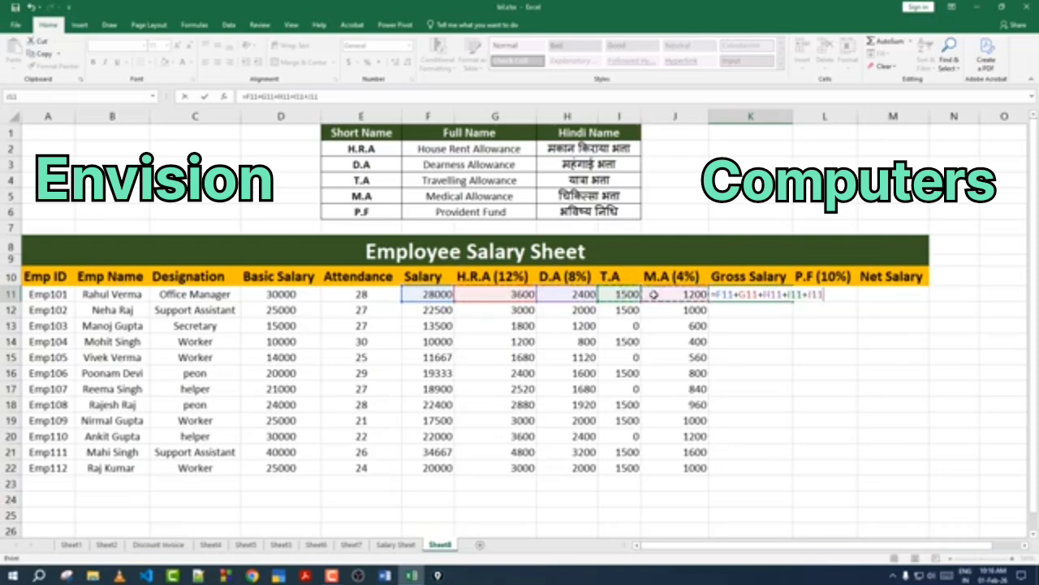
key(Return)
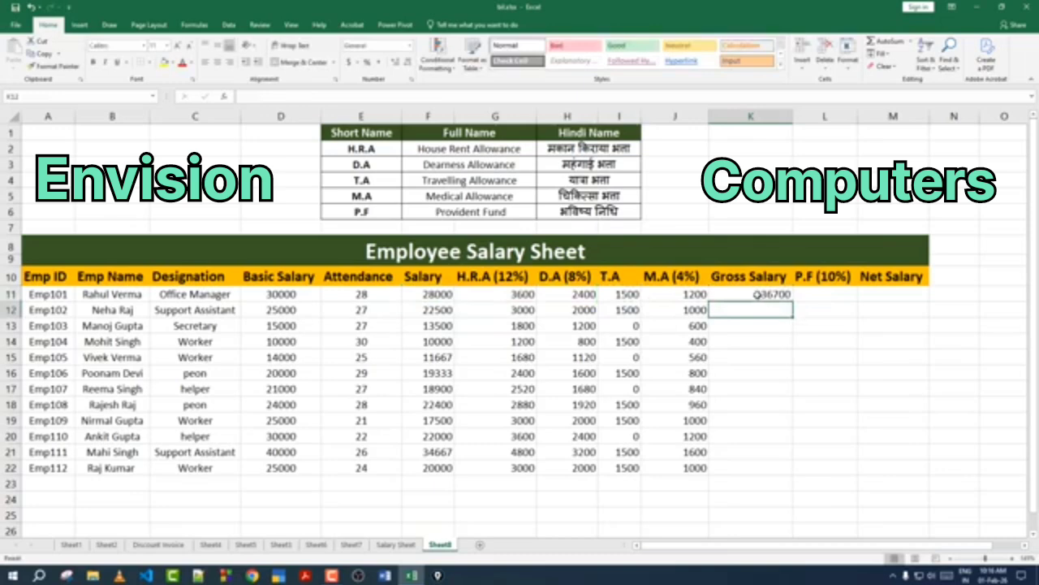
click(752, 297)
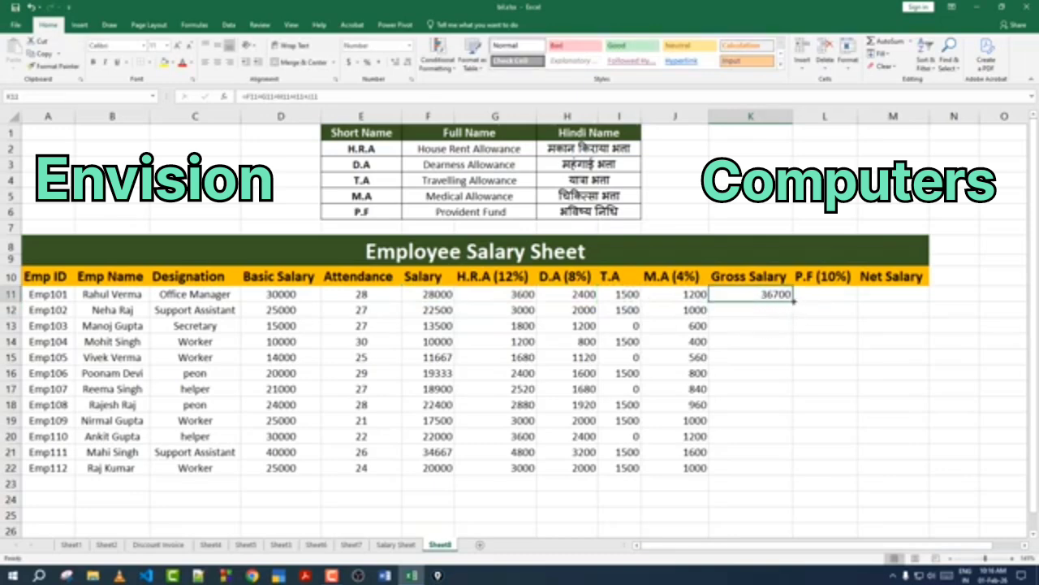
drag(794, 301, 794, 476)
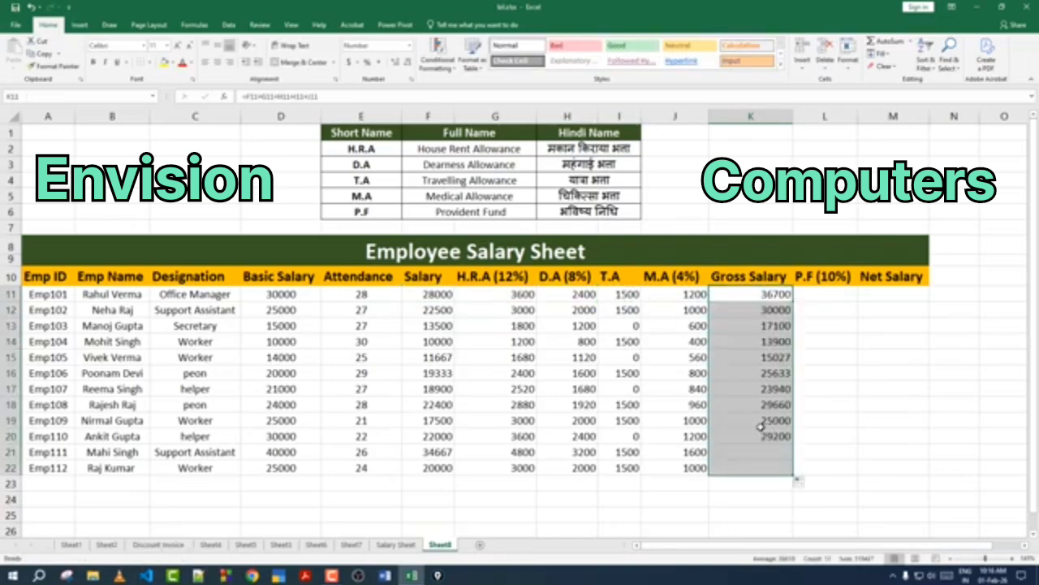
click(761, 425)
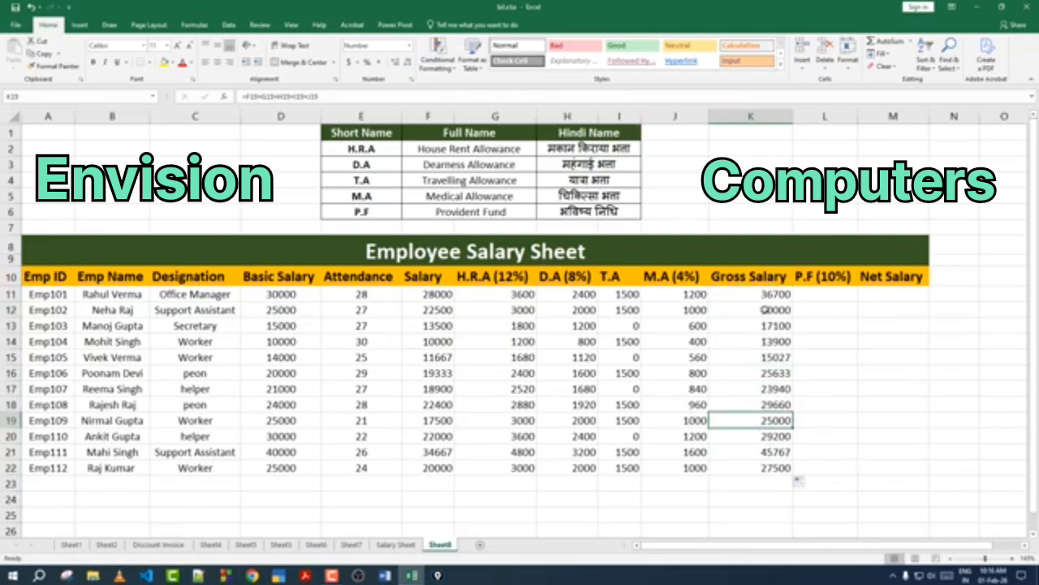
Step: Inspect the Gross Salary formulas in several rows
click(722, 292)
click(720, 314)
click(752, 336)
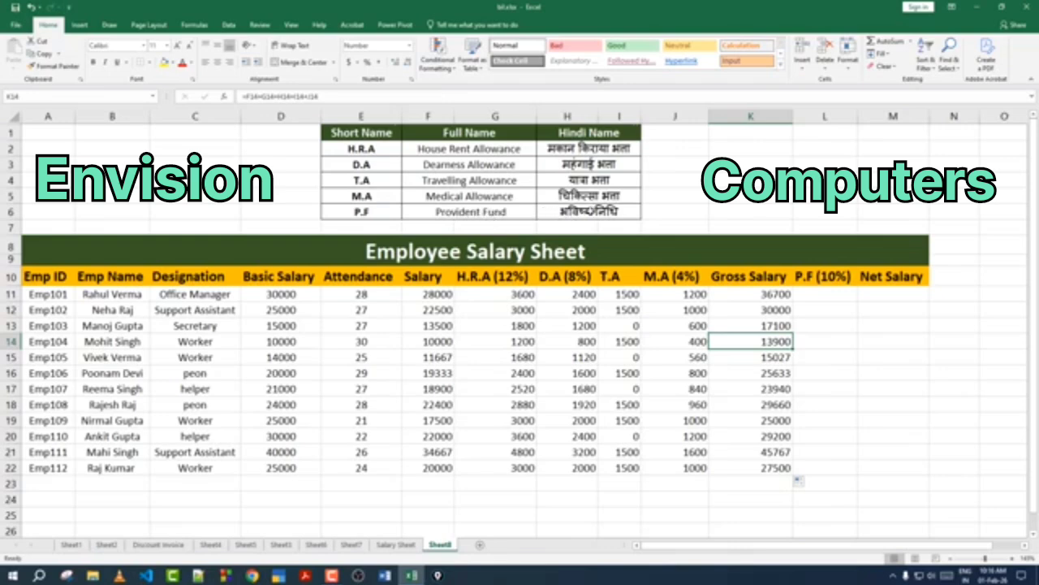
click(812, 299)
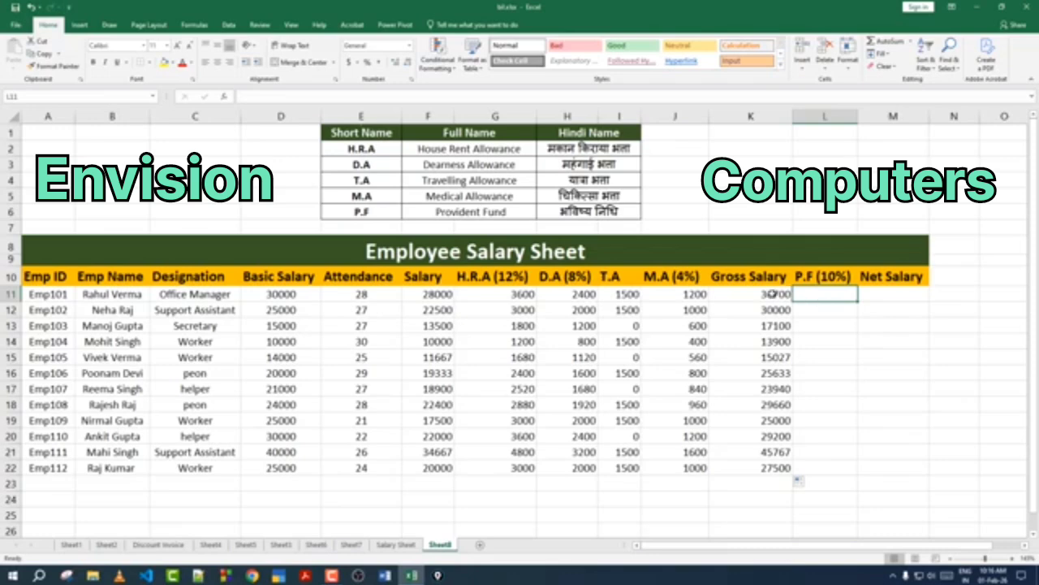
click(773, 293)
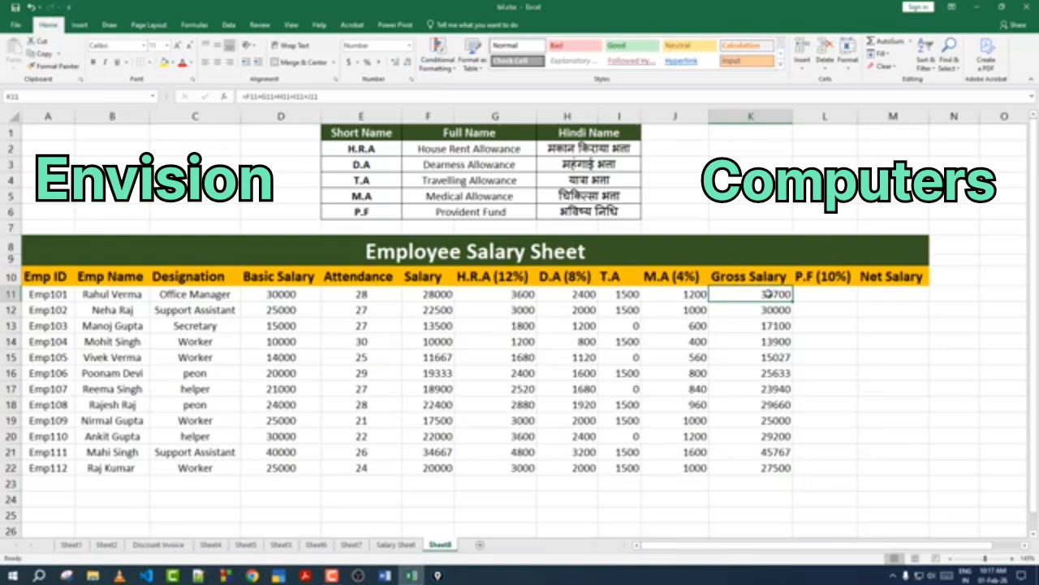
Step: Calculate P.F as 10% of Gross Salary for the first employee and fill it down for all employees
click(816, 297)
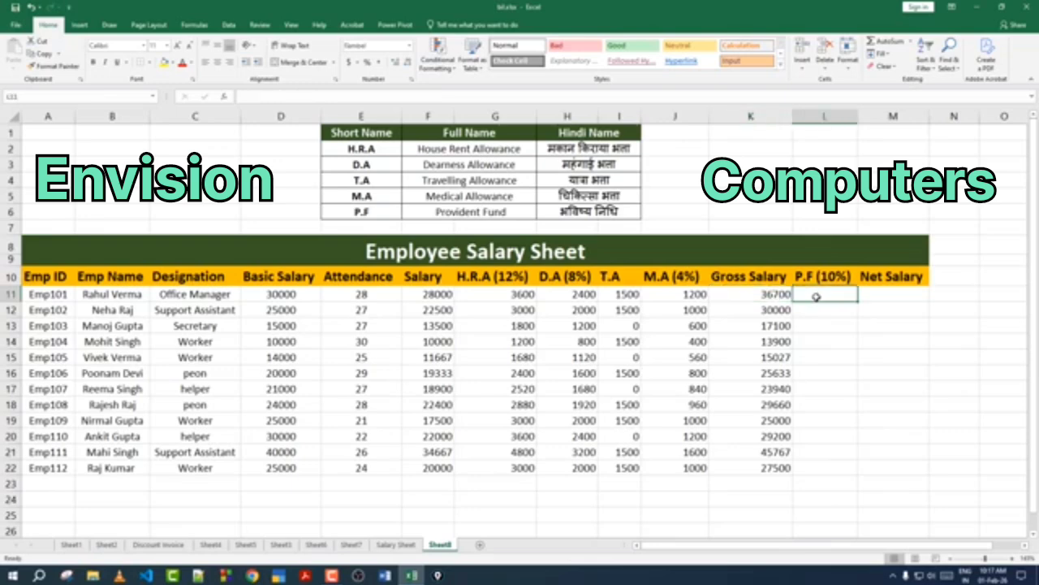
text(=)
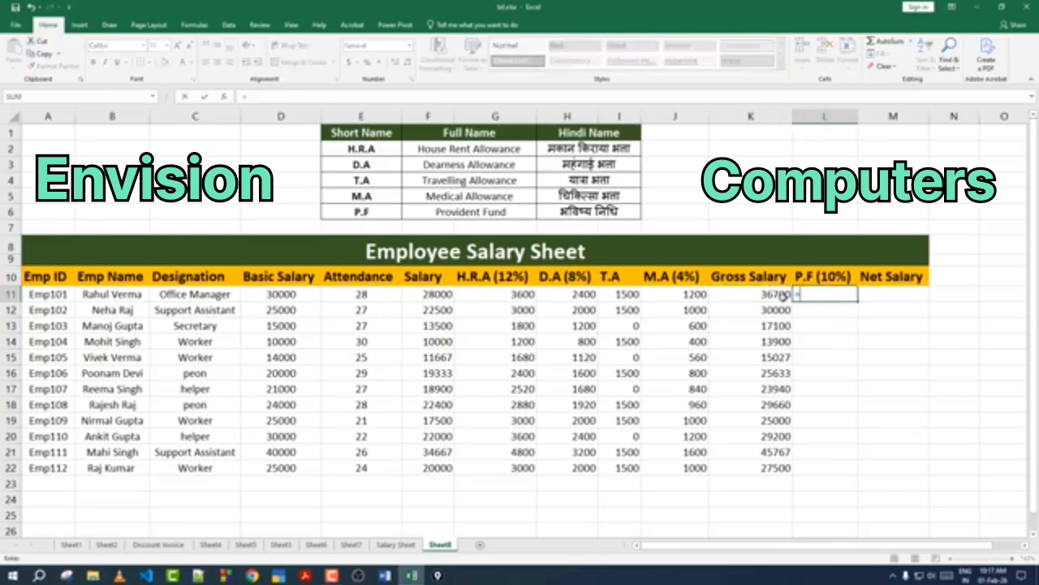
click(767, 294)
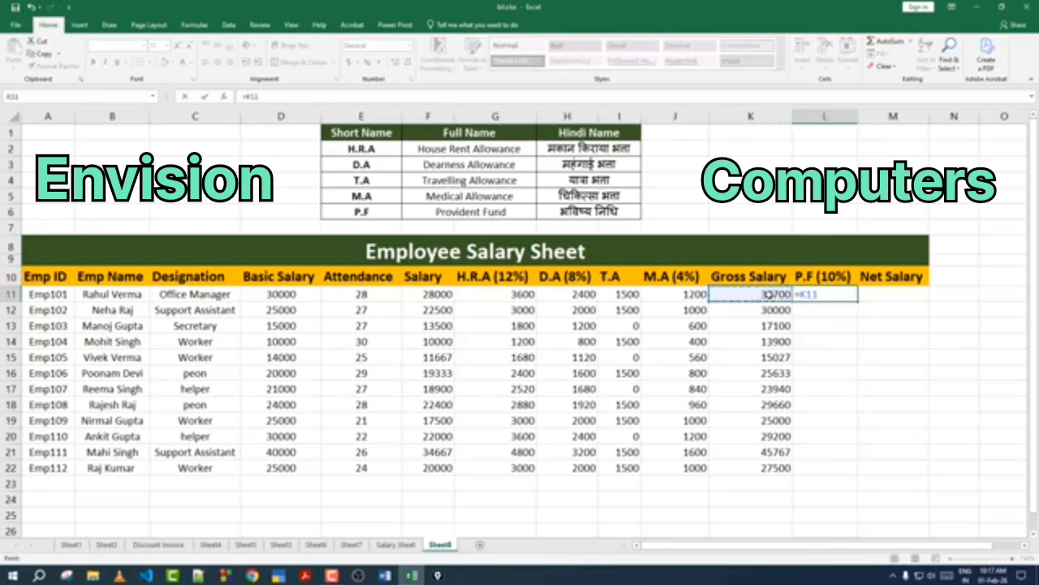
text(*)
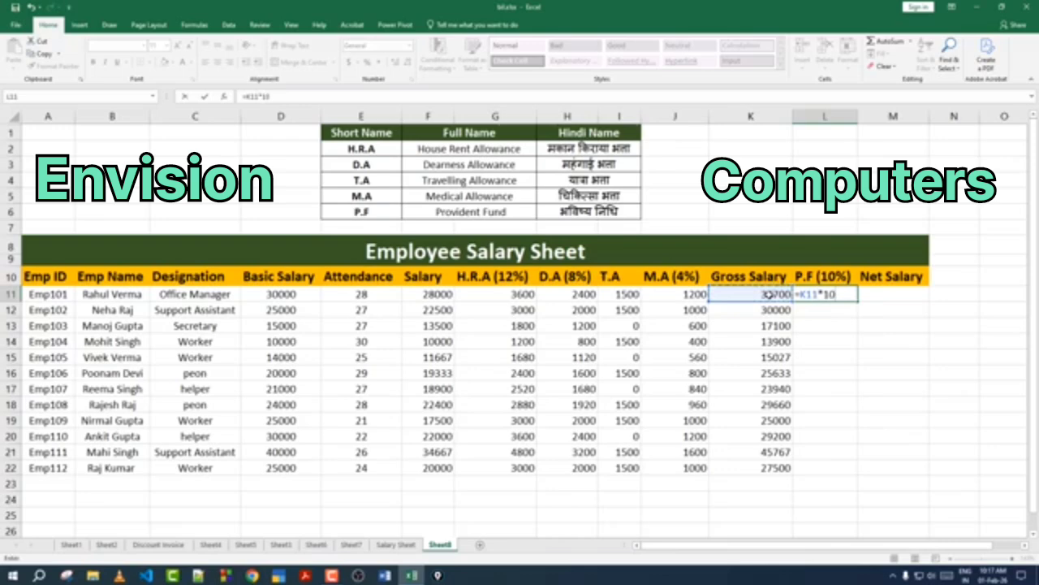
text(10%)
key(Return)
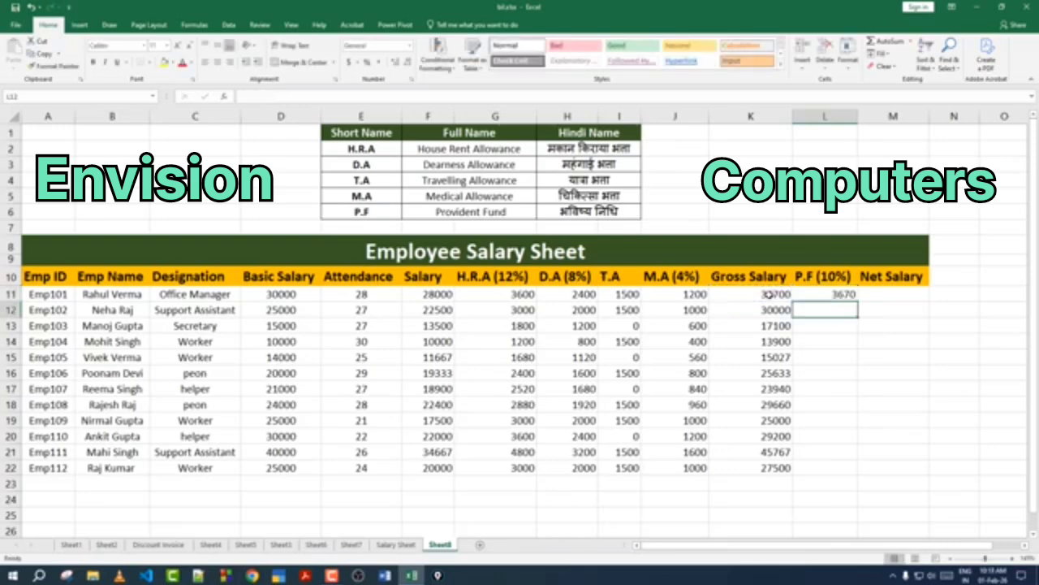
click(822, 294)
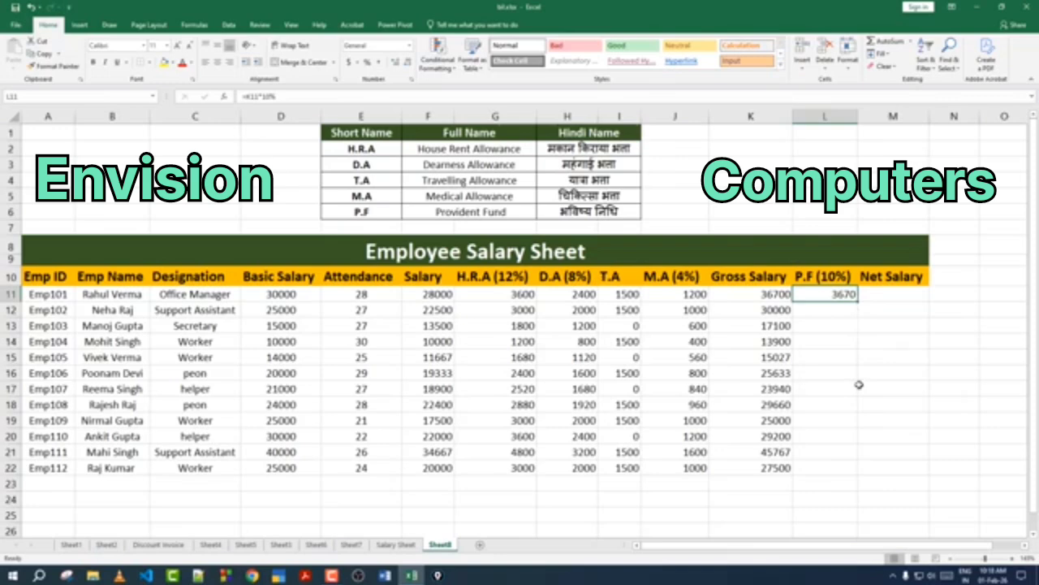
double_click(859, 300)
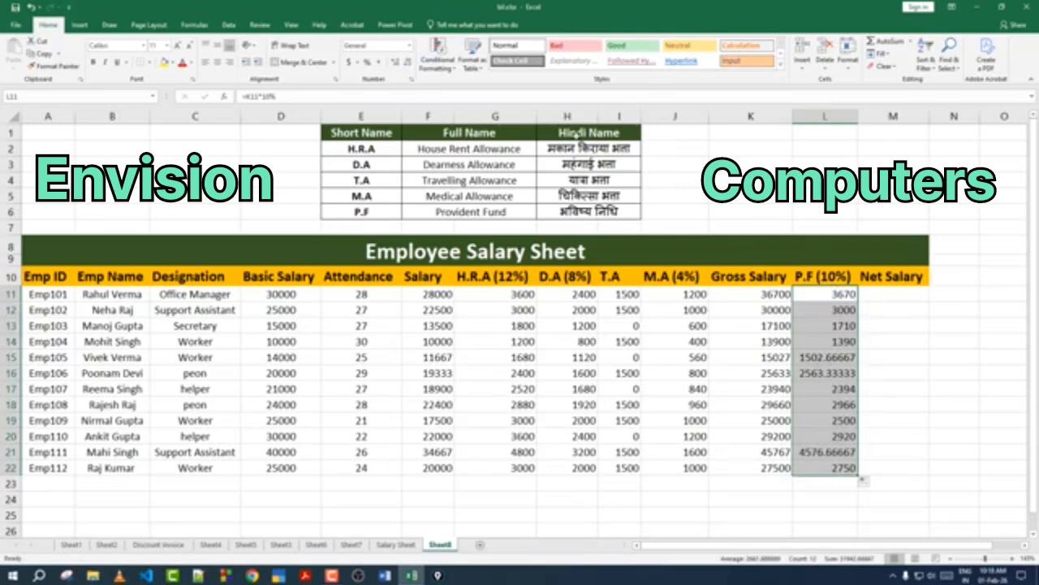
Step: Reduce the P.F values to whole numbers with no decimal places
click(407, 62)
click(406, 63)
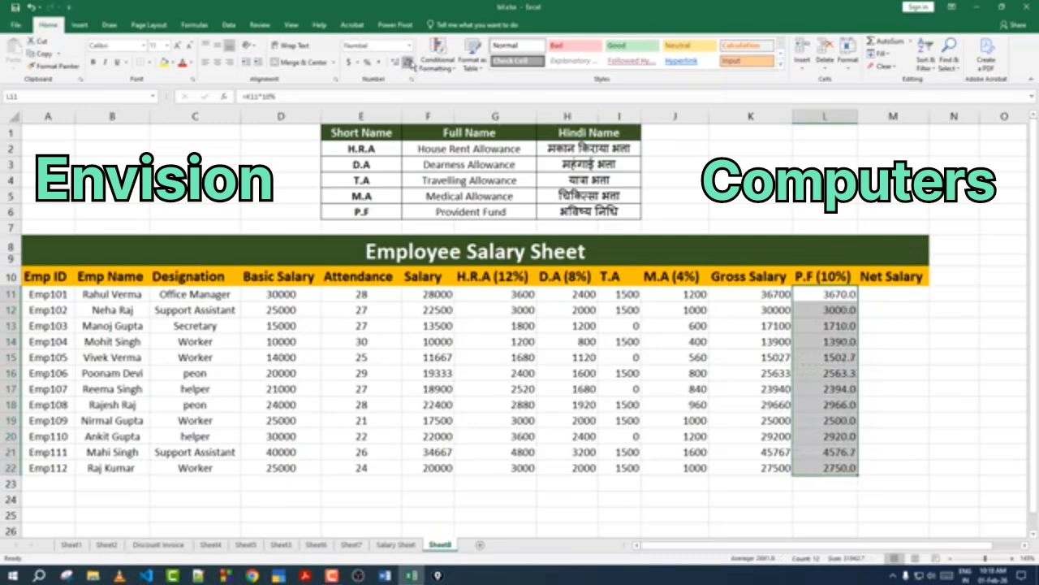
click(407, 63)
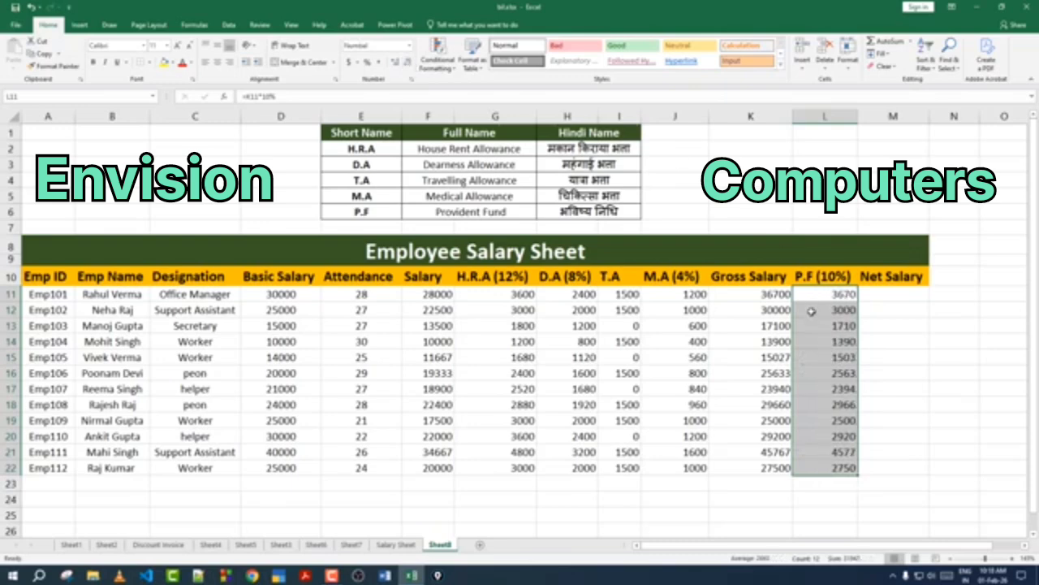
Step: Calculate Net Salary as Gross Salary minus P.F for the first employee and fill it down for all employees
click(885, 293)
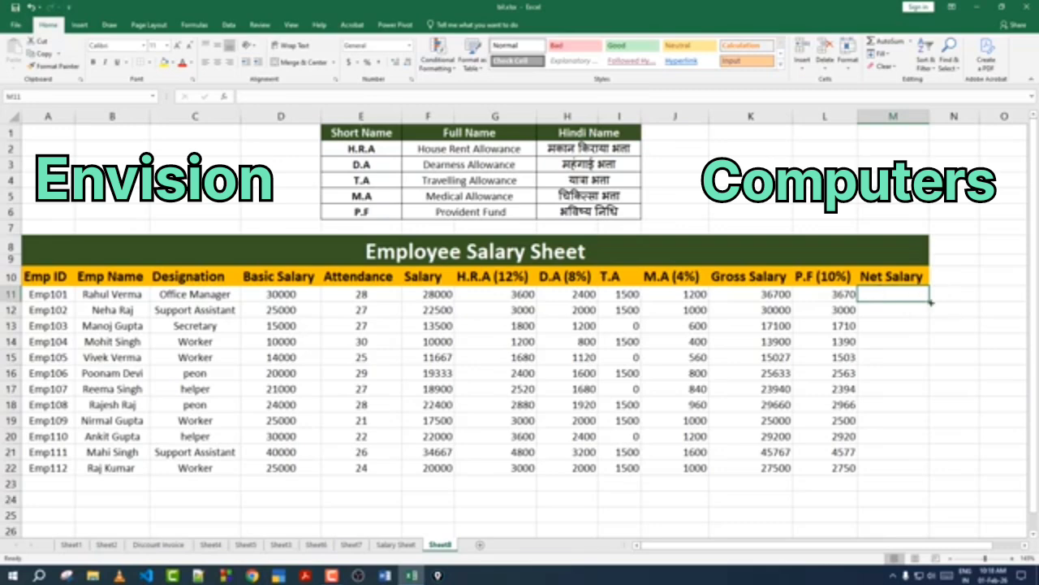
text(=)
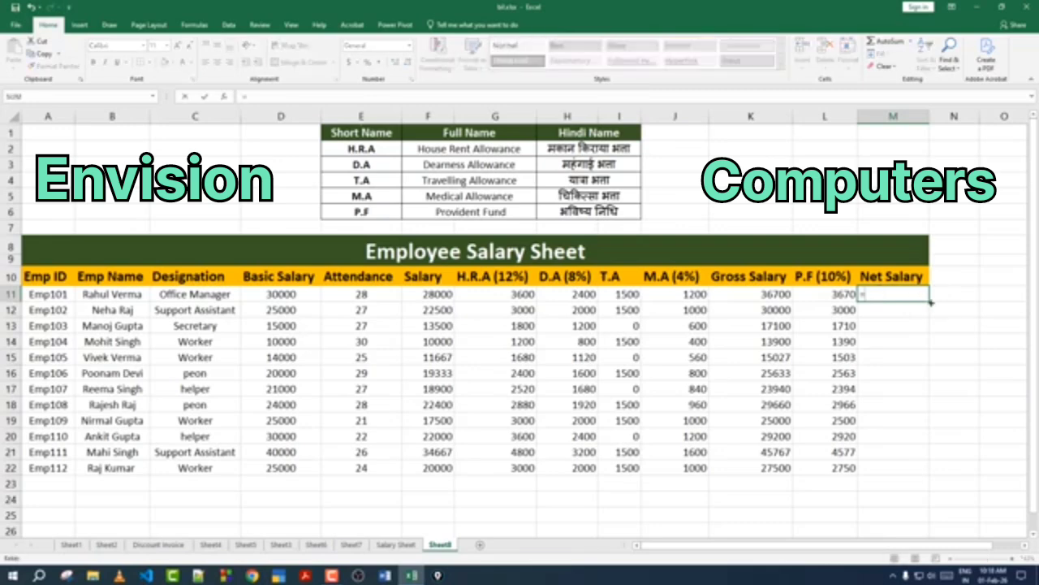
click(758, 296)
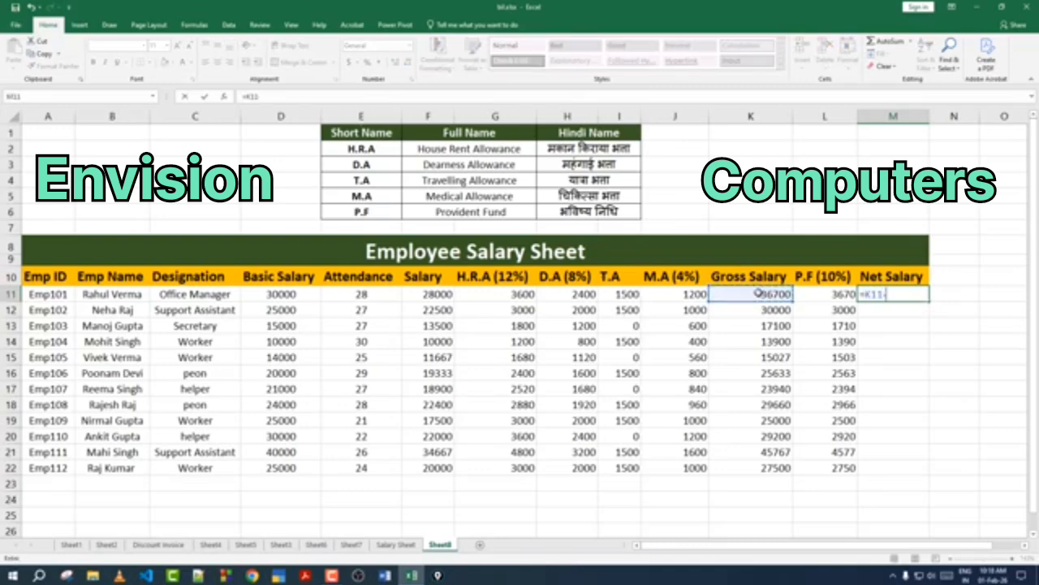
text(-)
click(816, 295)
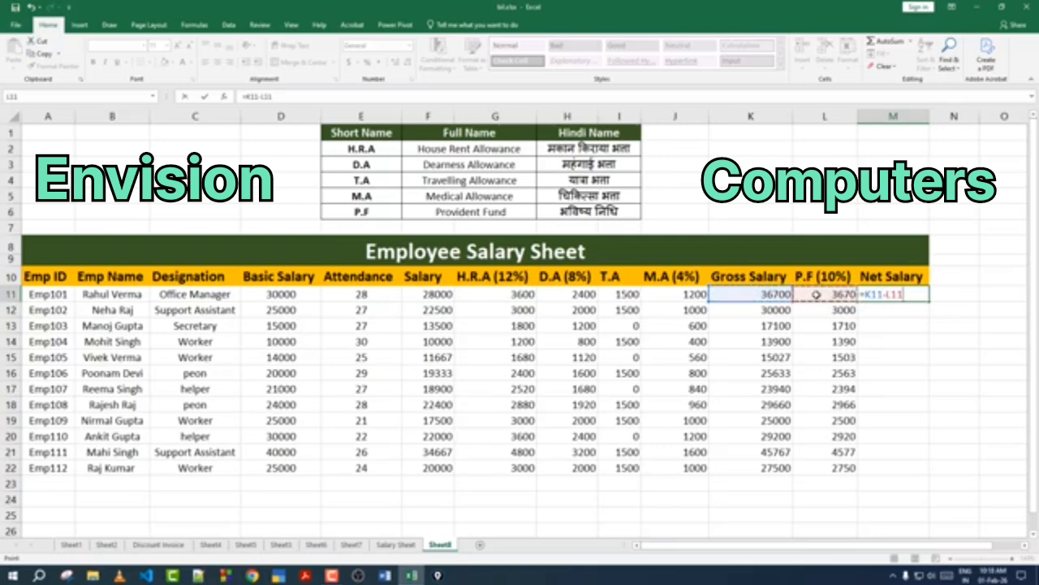
key(Return)
click(916, 294)
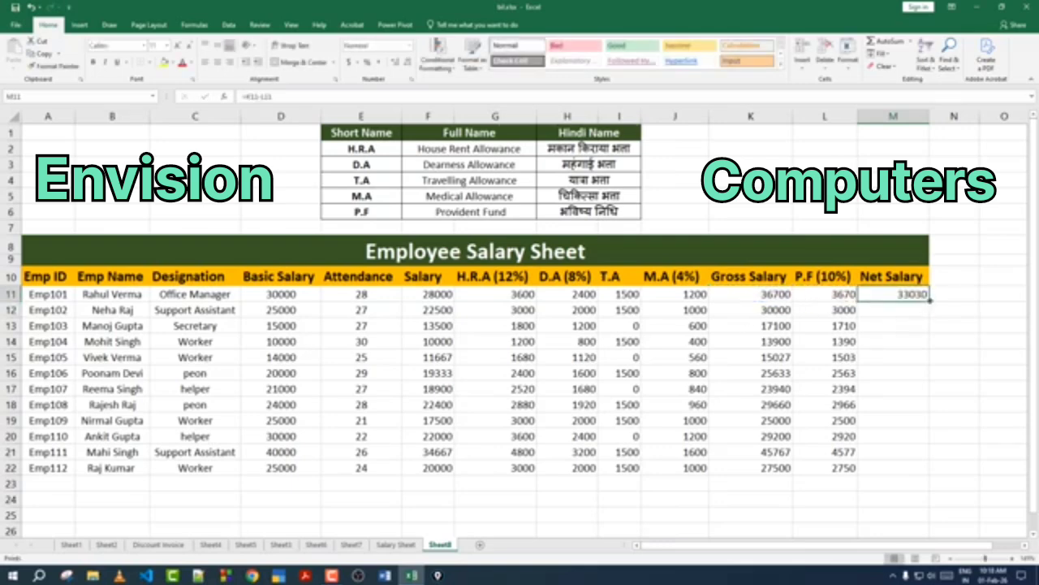
double_click(930, 301)
click(912, 297)
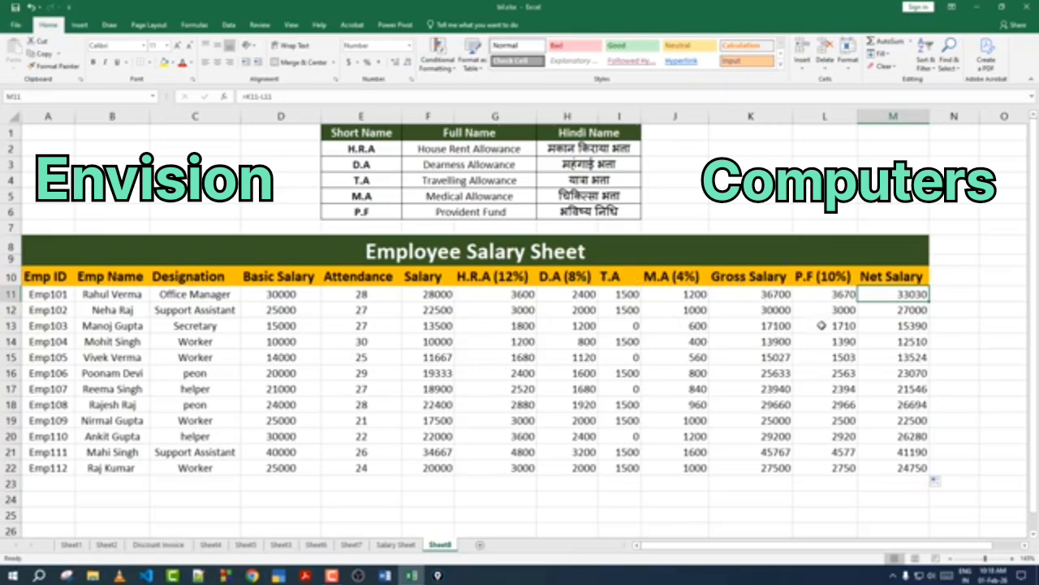
Step: Center-align the values in the Salary through Net Salary columns for all employees
click(568, 357)
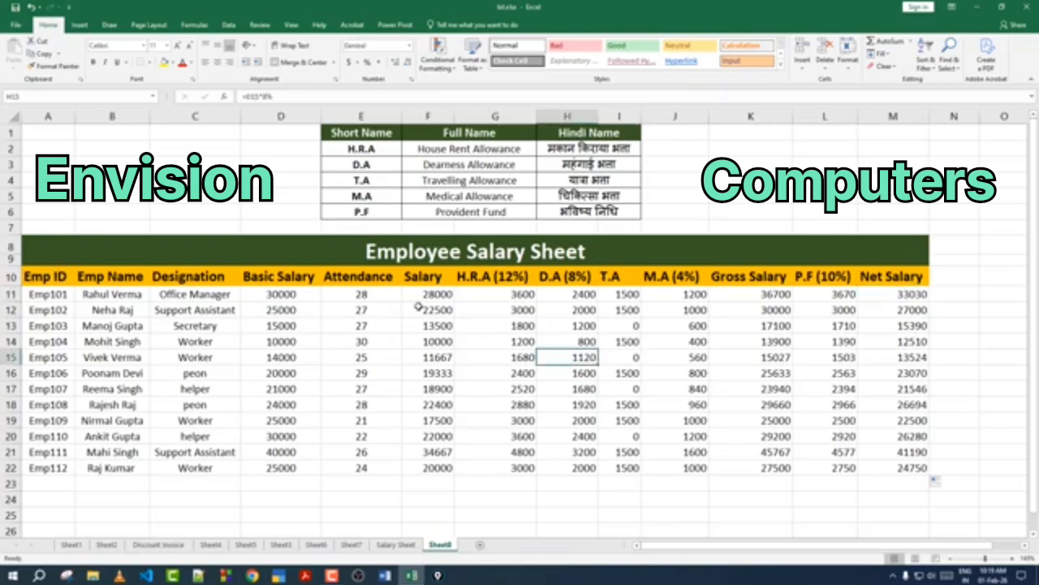
drag(438, 294, 908, 468)
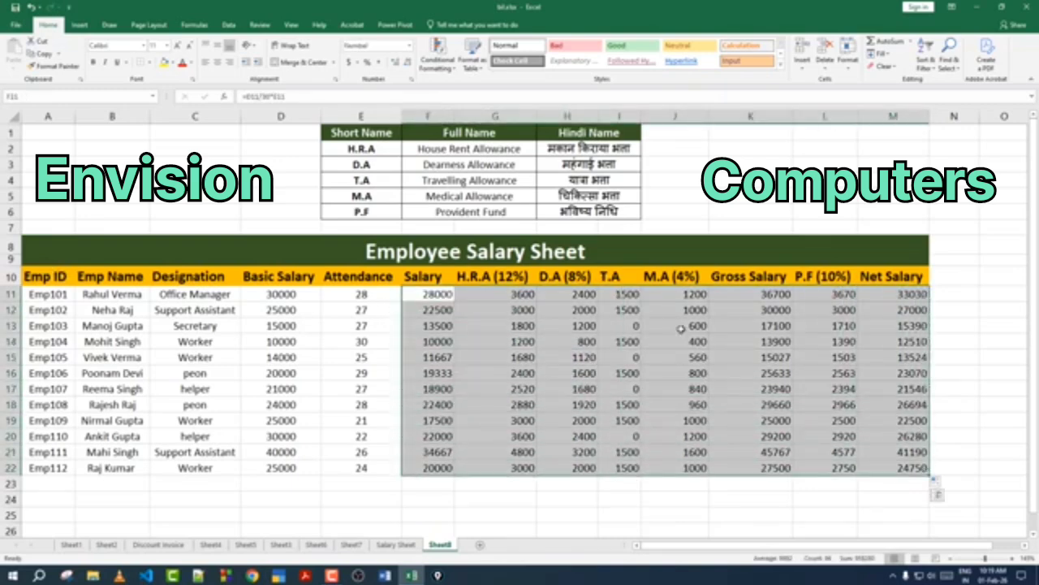
click(217, 62)
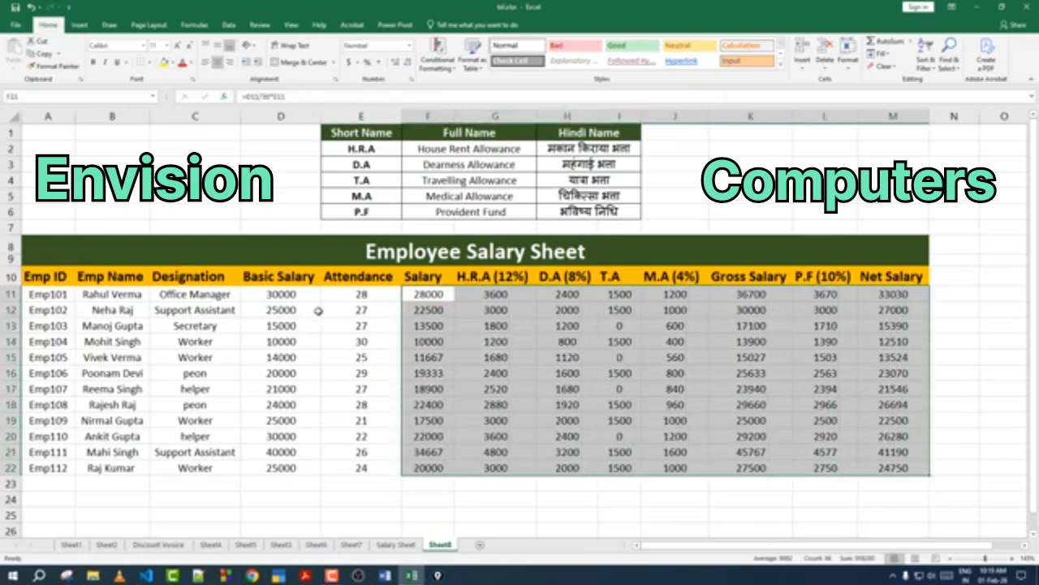
Step: Apply all borders to the entire Employee Salary Sheet table, from the title down to the last employee
click(318, 310)
drag(46, 258, 658, 467)
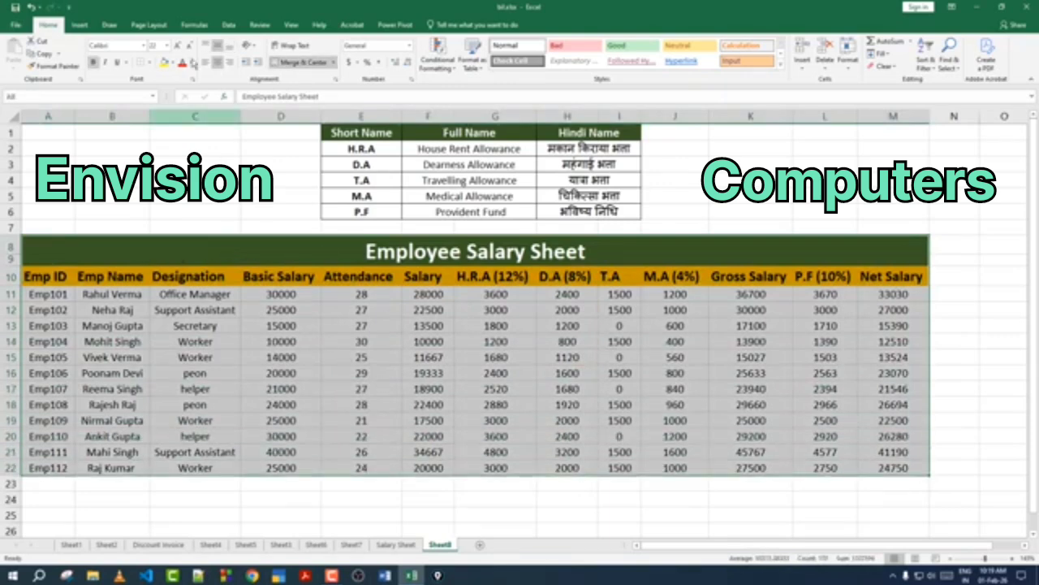
click(151, 62)
click(178, 158)
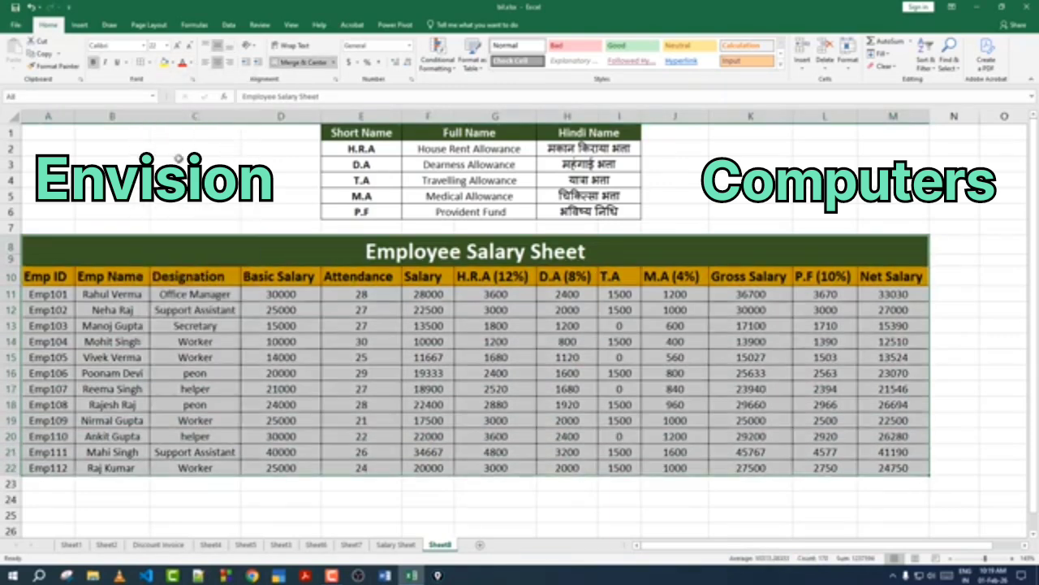
click(293, 340)
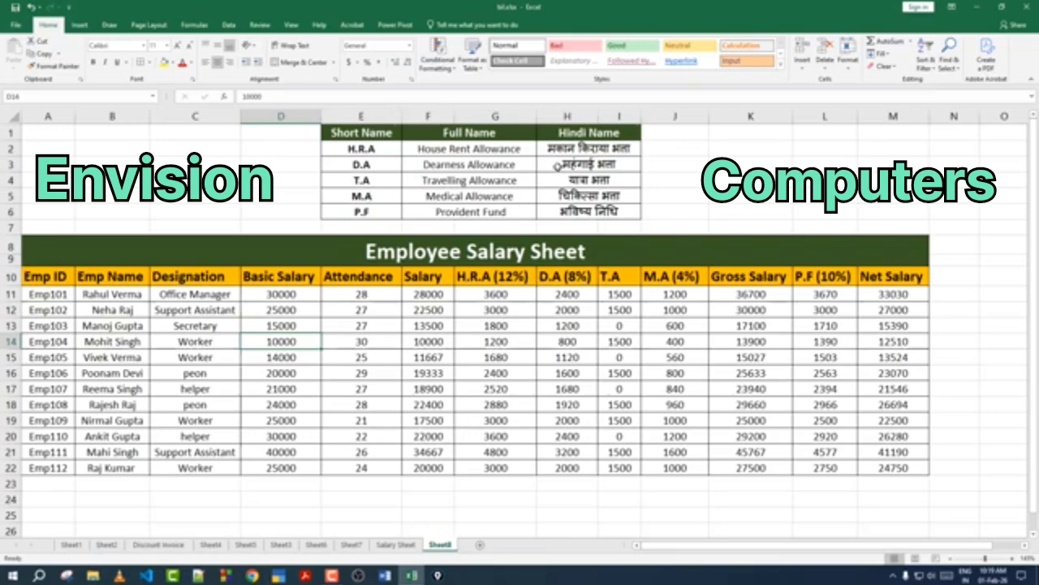
click(578, 207)
click(547, 356)
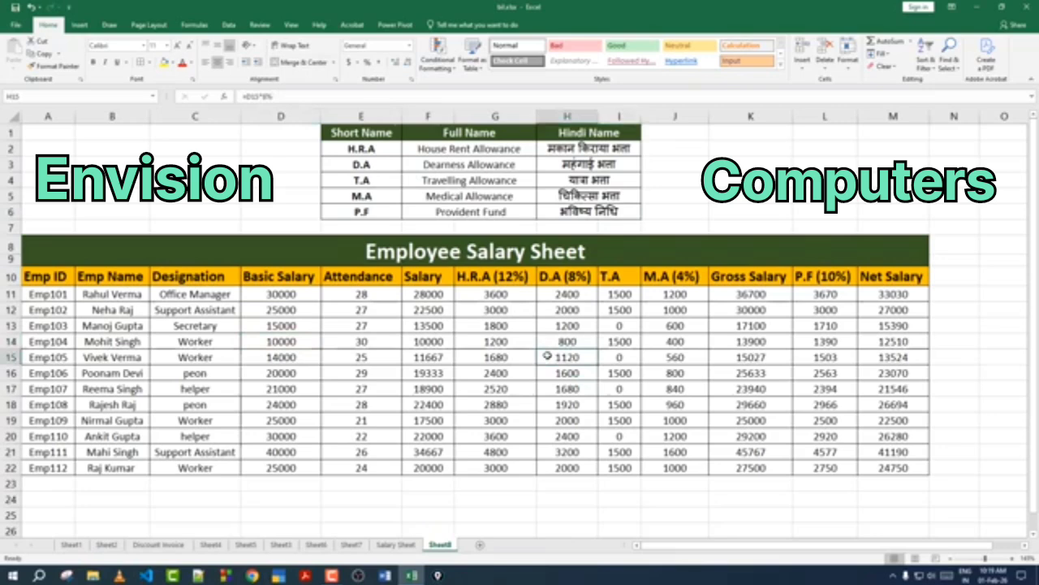